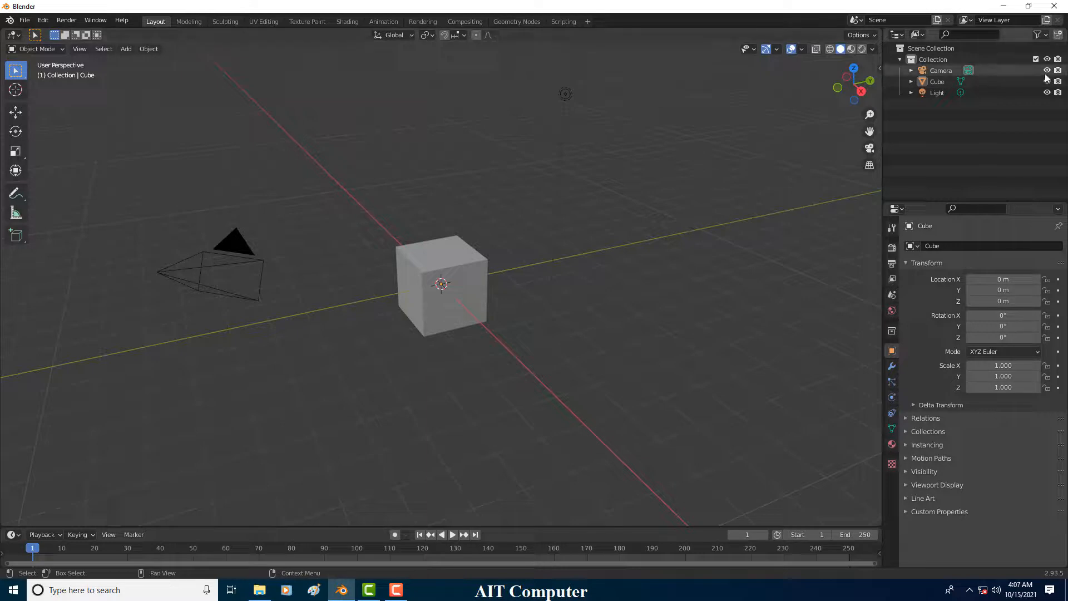
Step: Display the selectability toggles in the Outliner and make the cube unselectable in the viewport
left_click(1038, 35)
left_click(958, 70)
left_click(1035, 80)
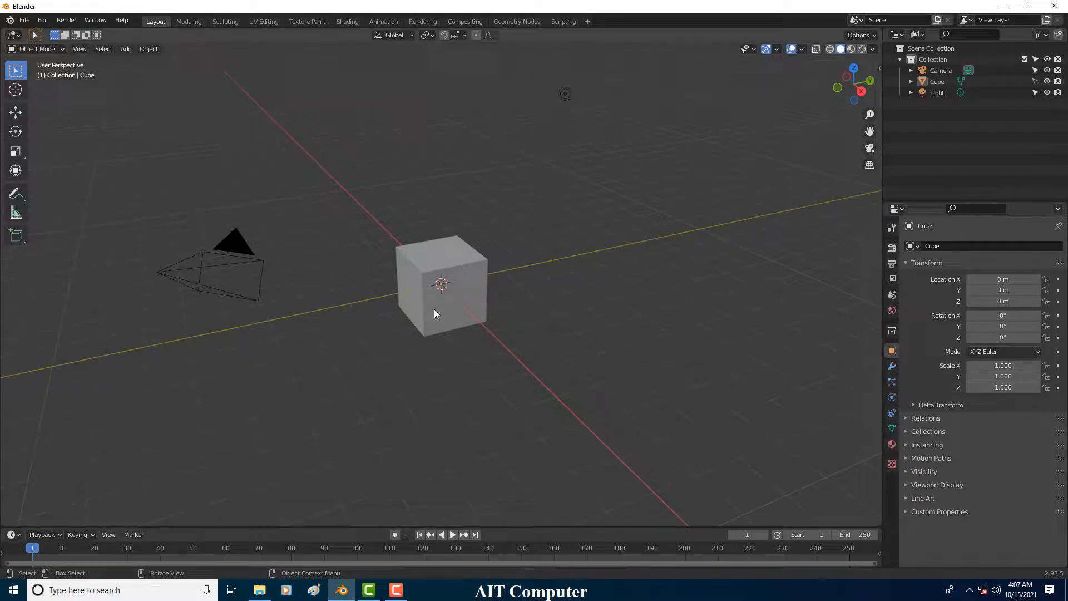
Step: Toggle the cube's viewport visibility off and on, and hide the selected cube and reveal it again
left_click(1046, 82)
left_click(1046, 82)
left_click(469, 288)
key("h")
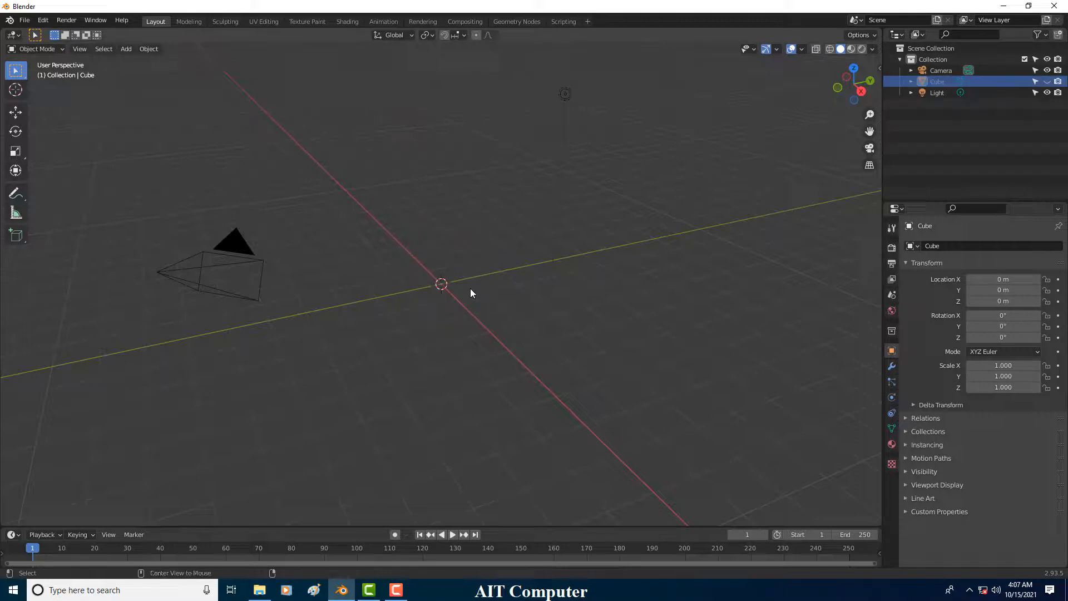
key("alt+h")
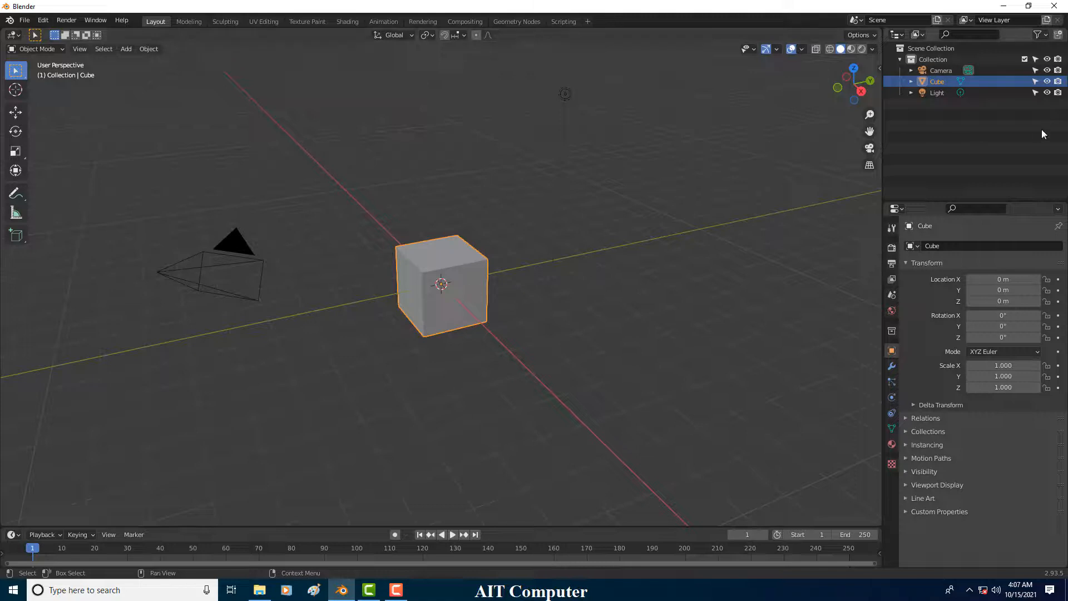
Step: Disable the cube in renders and render the image, closing the render window when done
left_click(1058, 83)
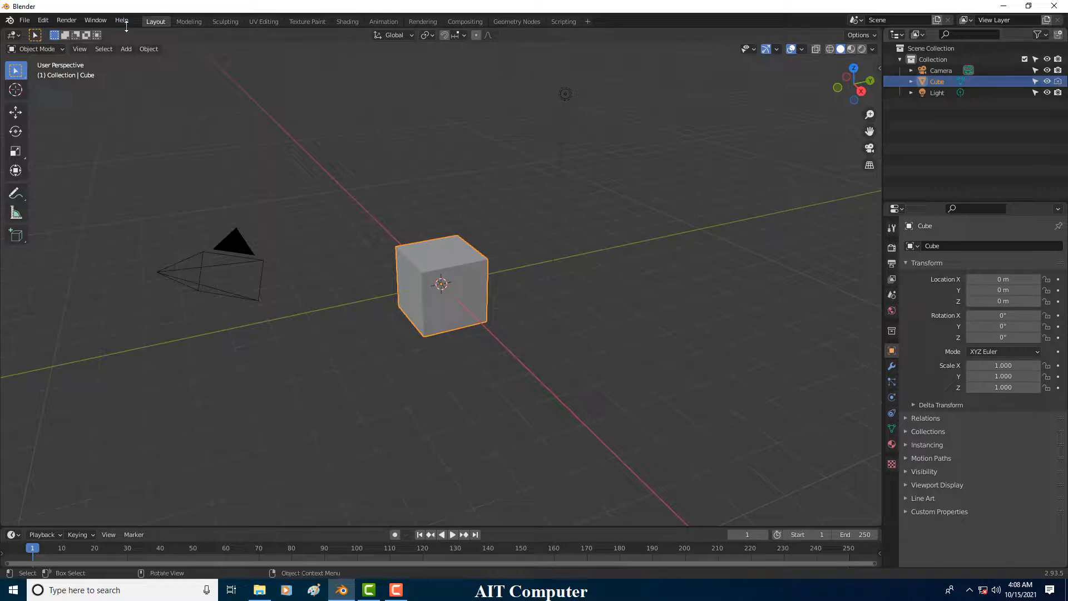
left_click(66, 20)
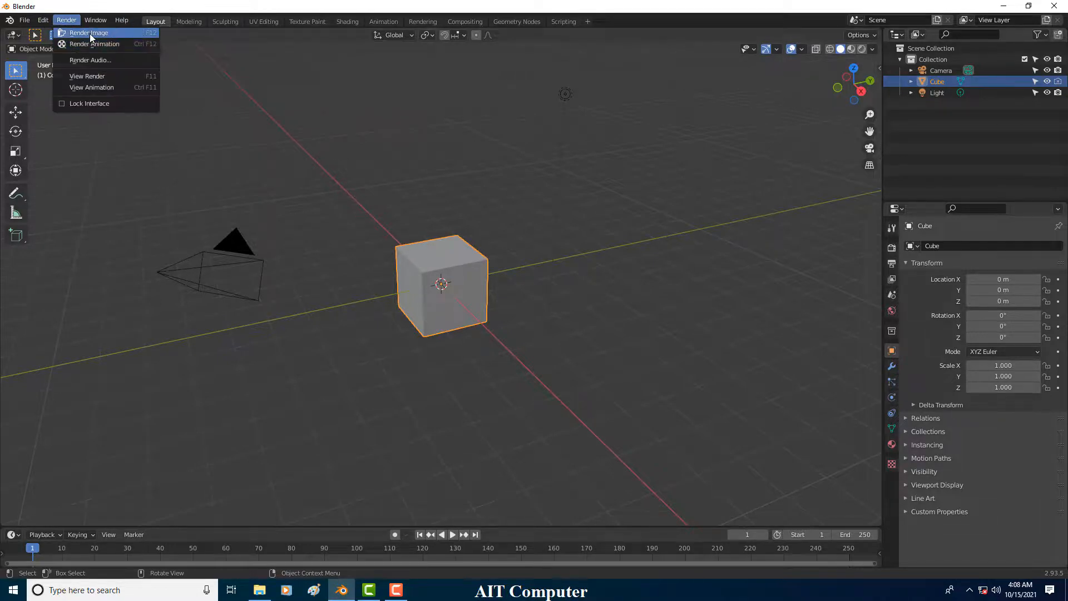
left_click(90, 35)
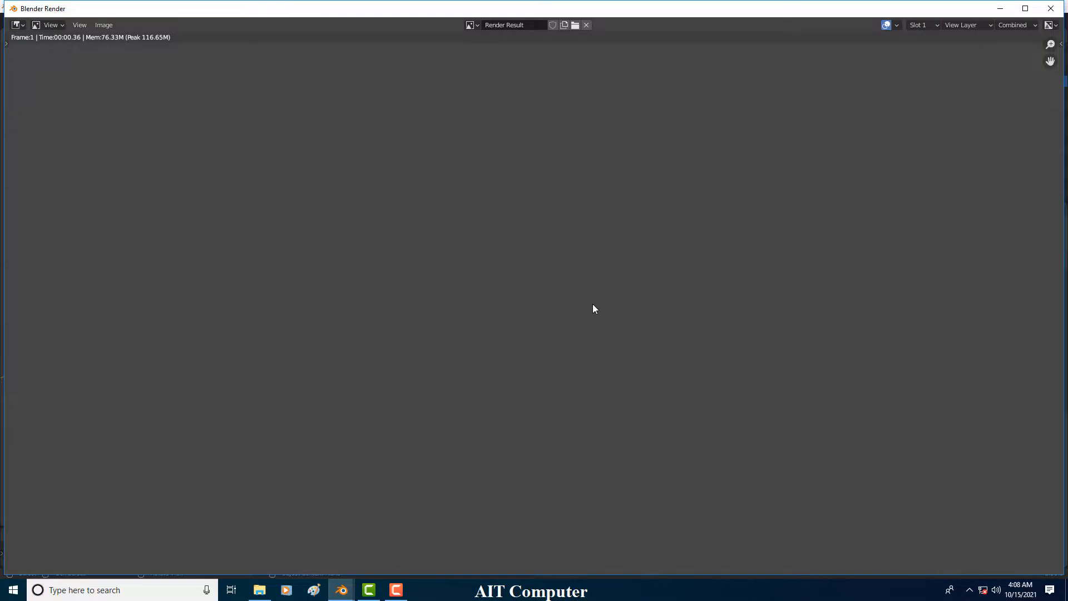
left_click(1051, 8)
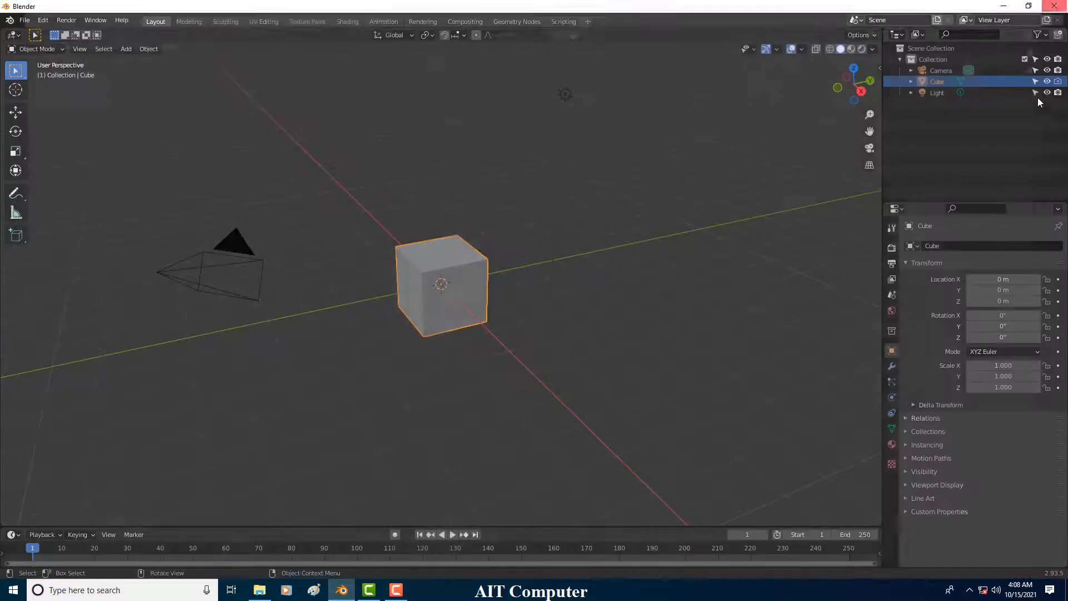
Step: Re-enable the cube in renders and render the image again, closing the render when done
left_click(75, 20)
left_click(89, 33)
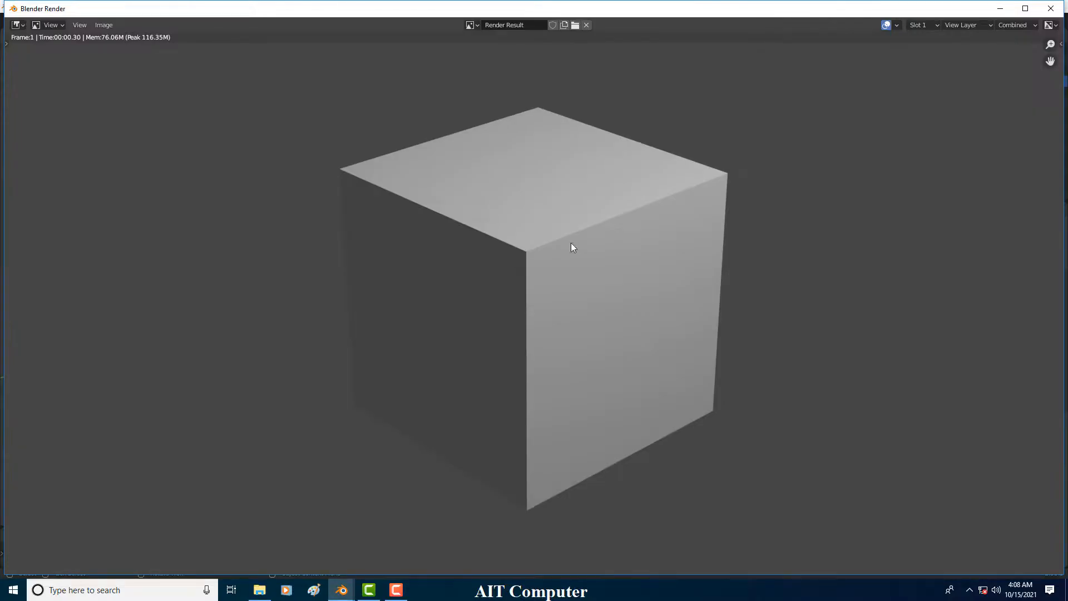
key("Escape")
left_click(473, 302)
key("ctrl+z")
key("ctrl+shift+z")
left_click(481, 359)
key("shift+a")
mouse_move(465, 214)
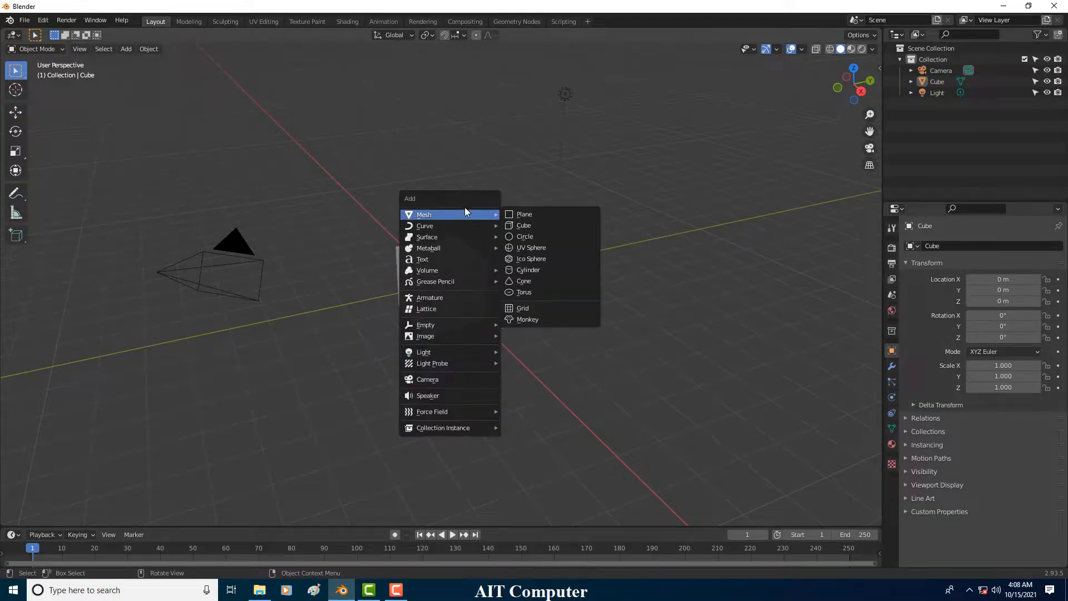
left_click(538, 226)
key("ctrl+z")
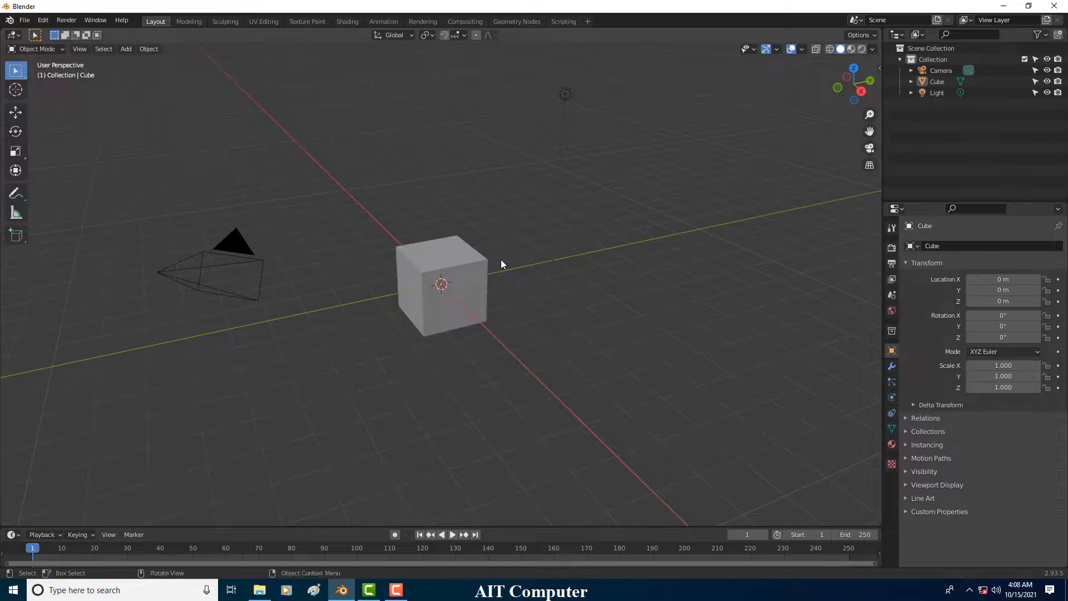
Step: Add a UV sphere and move it freehand away from the cube, to about X -1.89 m, Y -2.60 m, Z 1.36 m
key("shift+a")
mouse_move(500, 259)
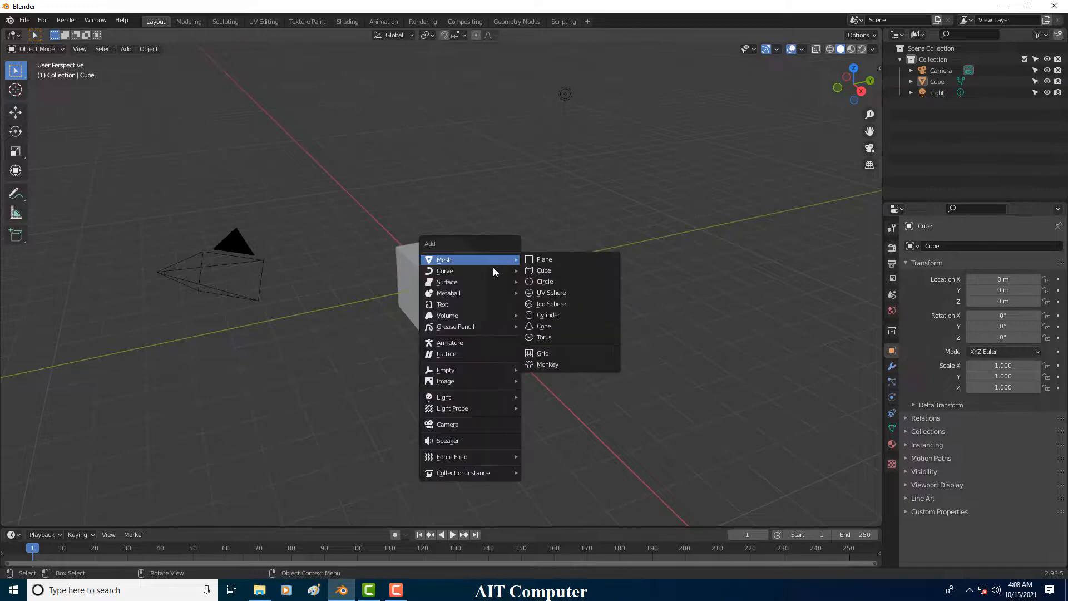
left_click(554, 293)
key("g")
left_click(392, 259)
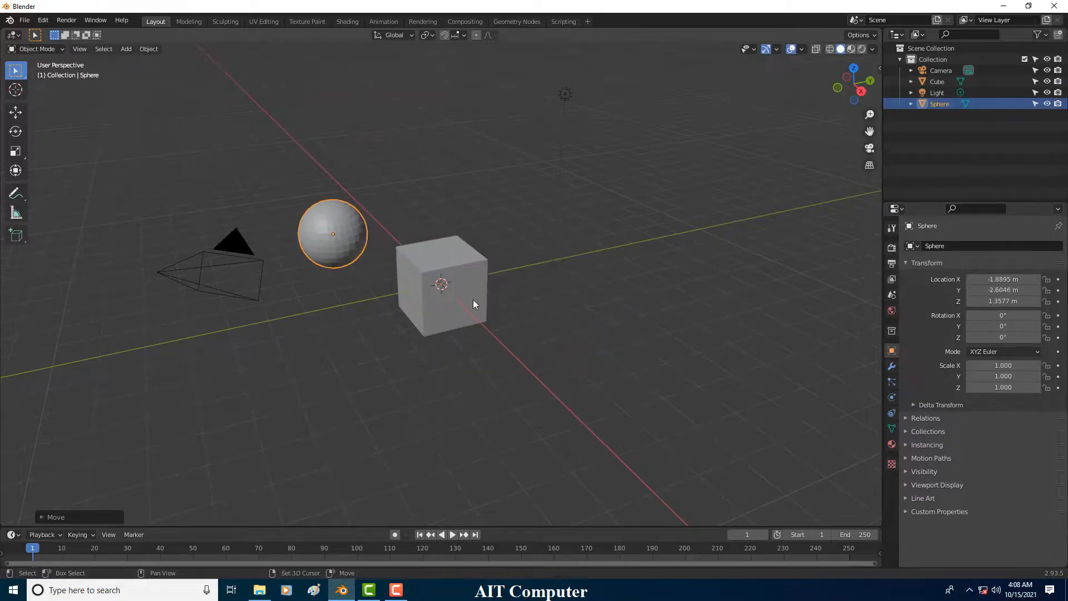
Step: Add a monkey mesh and move it freehand clear of the cube and sphere
key("shift+a")
mouse_move(472, 299)
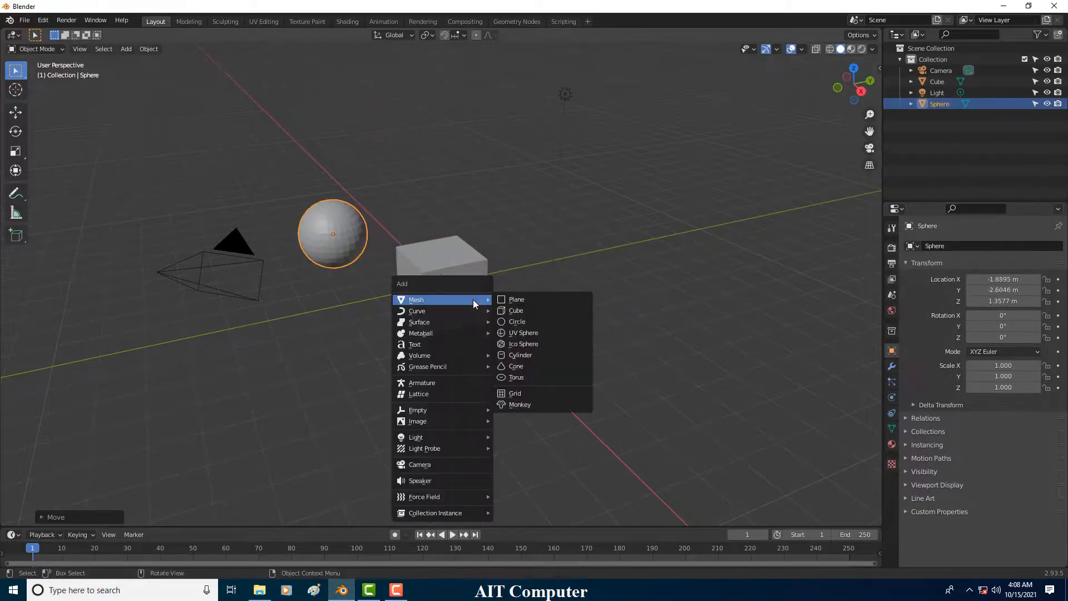
left_click(519, 405)
key("g")
left_click(392, 384)
key("r")
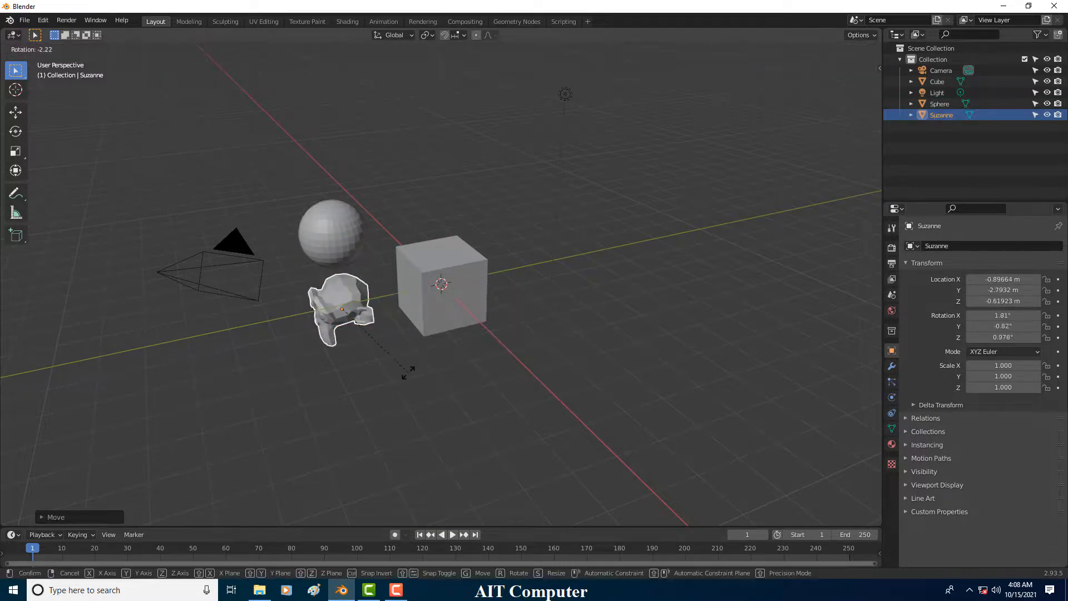
left_click(412, 375)
middle_click_drag(412, 376, 438, 295)
key("ctrl+z")
Step: Move the sphere freehand farther from the cube, to about X -3.72 m, Y -2.03 m, Z 1.41 m
left_click(383, 288)
key("g")
left_click(253, 282)
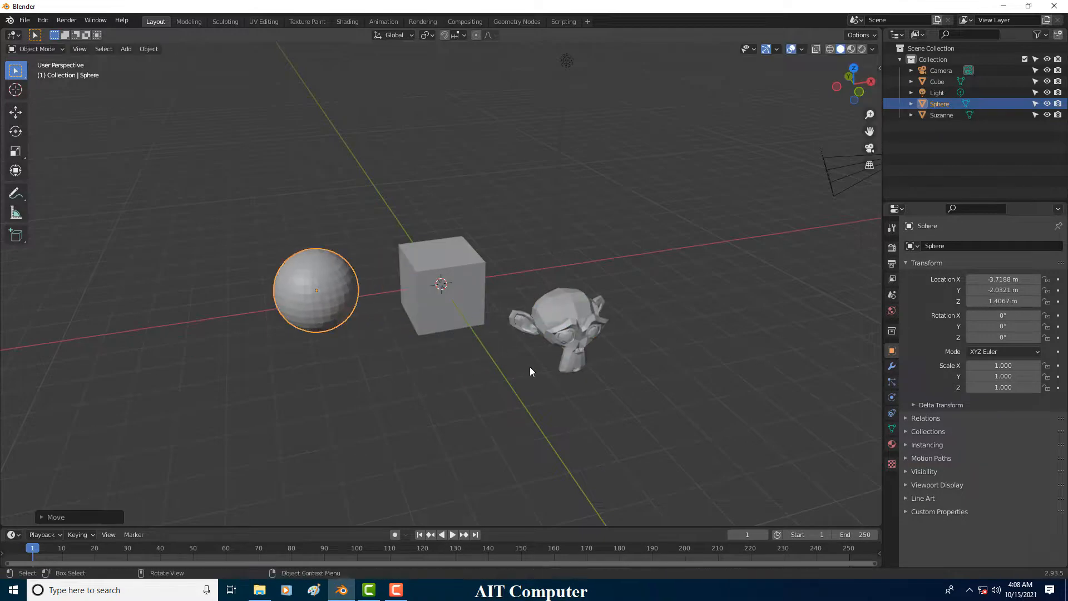
Step: Add a torus and move it freehand beside the cube, to about X 2.62 m, Y -0.25 m, Z 1.01 m
key("shift+a")
mouse_move(529, 350)
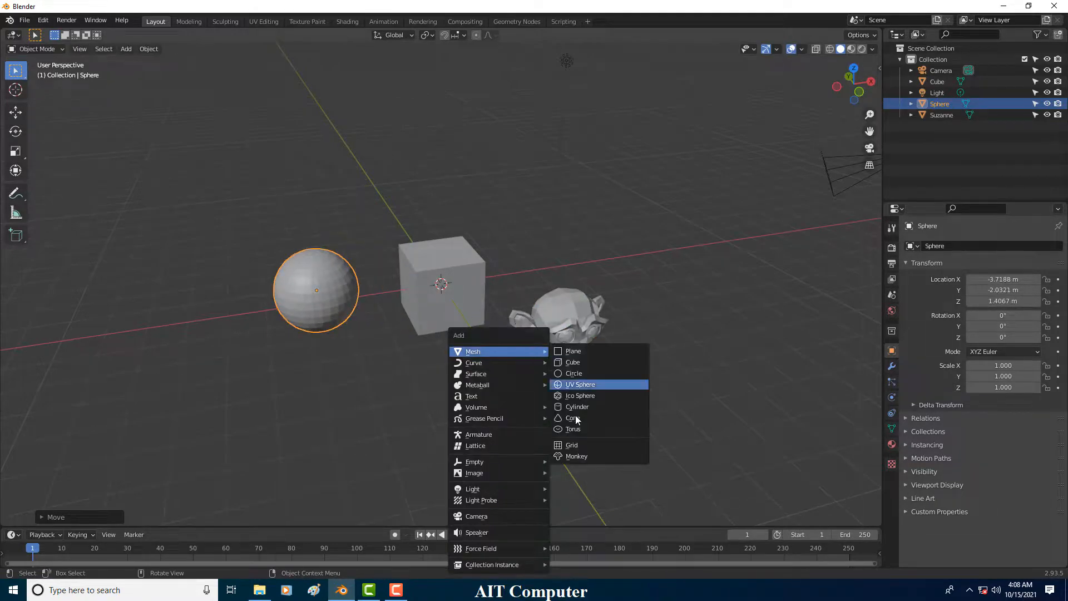
left_click(573, 432)
key("g")
left_click(626, 316)
middle_click_drag(625, 316, 533, 319)
left_click(533, 320)
left_click(482, 283)
left_click(513, 304)
left_click(439, 287)
Step: Select the sphere, cube and torus together and hide them in the viewport
left_click(339, 273)
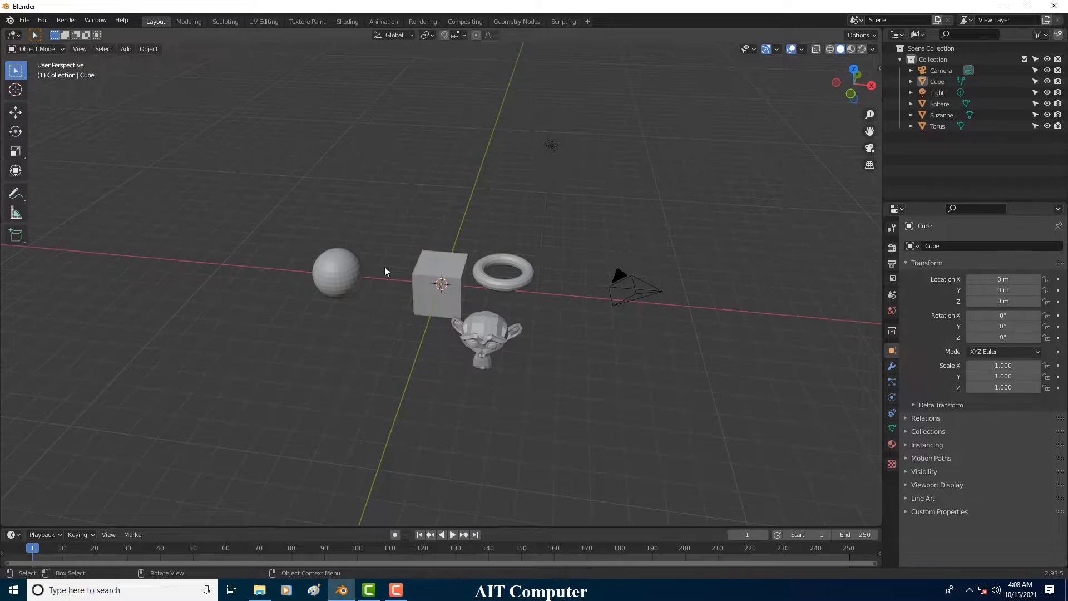
left_click(500, 288, "shift")
left_click(442, 287, "shift")
left_click(512, 284, "shift")
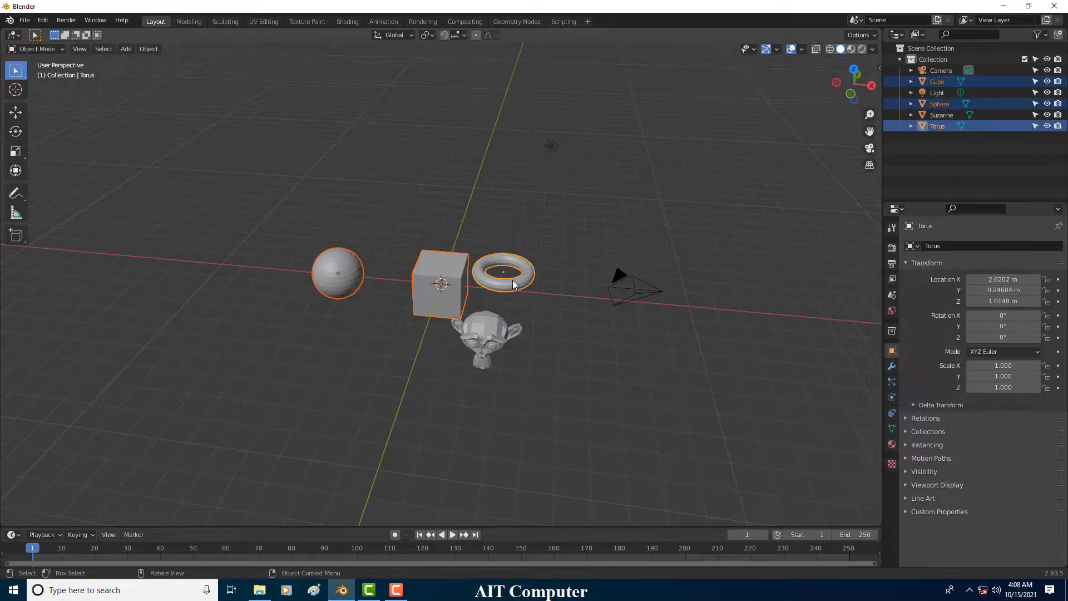
key("h")
middle_click_drag(513, 281, 504, 279)
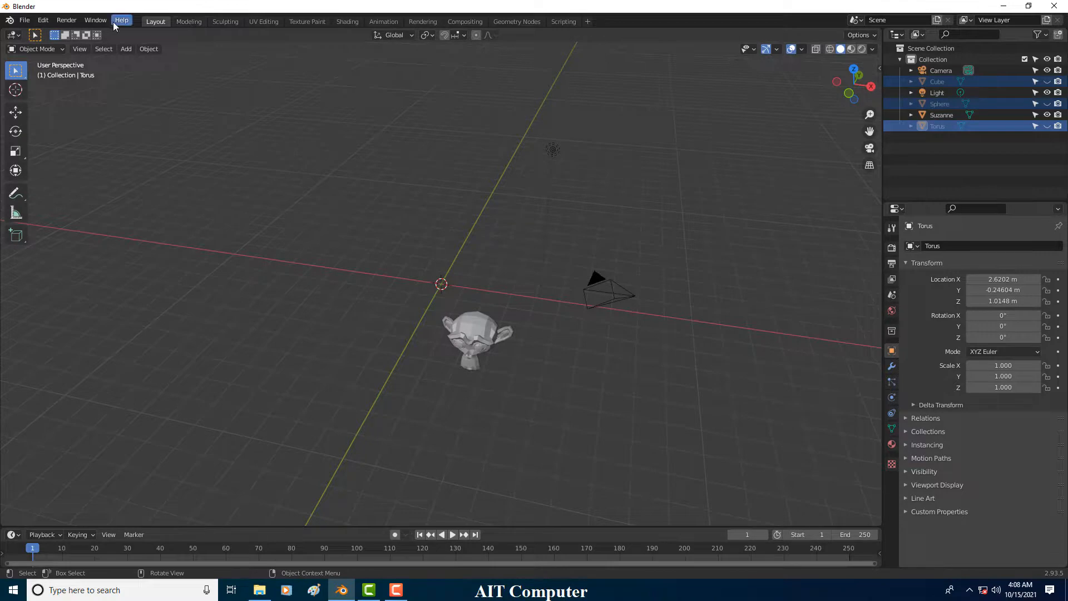
Step: Render the image to check how the viewport-hidden objects are treated, closing the render when done
left_click(67, 21)
left_click(80, 30)
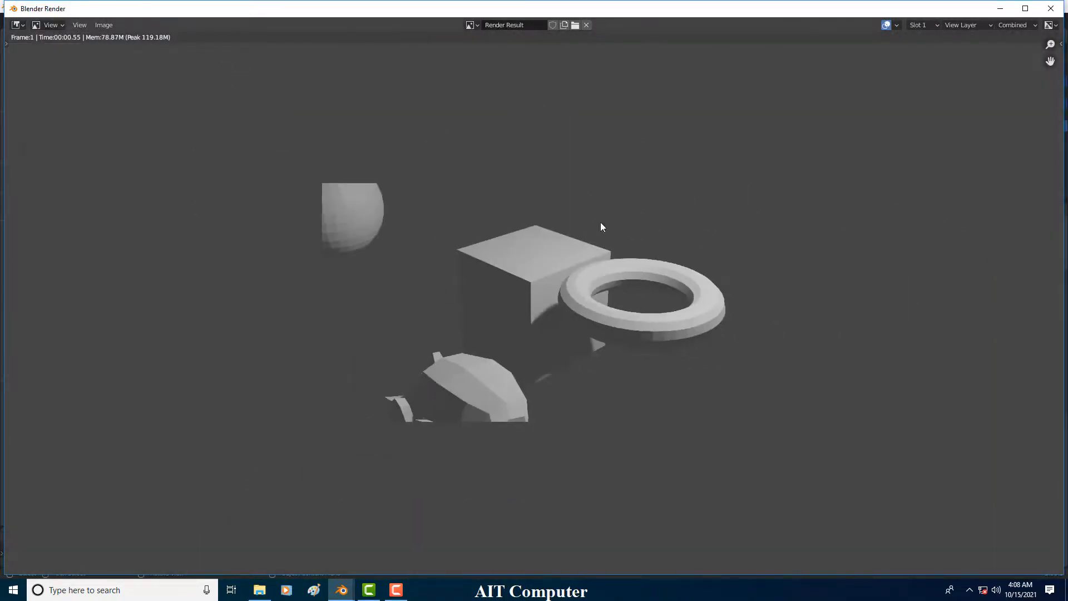
left_click(1050, 8)
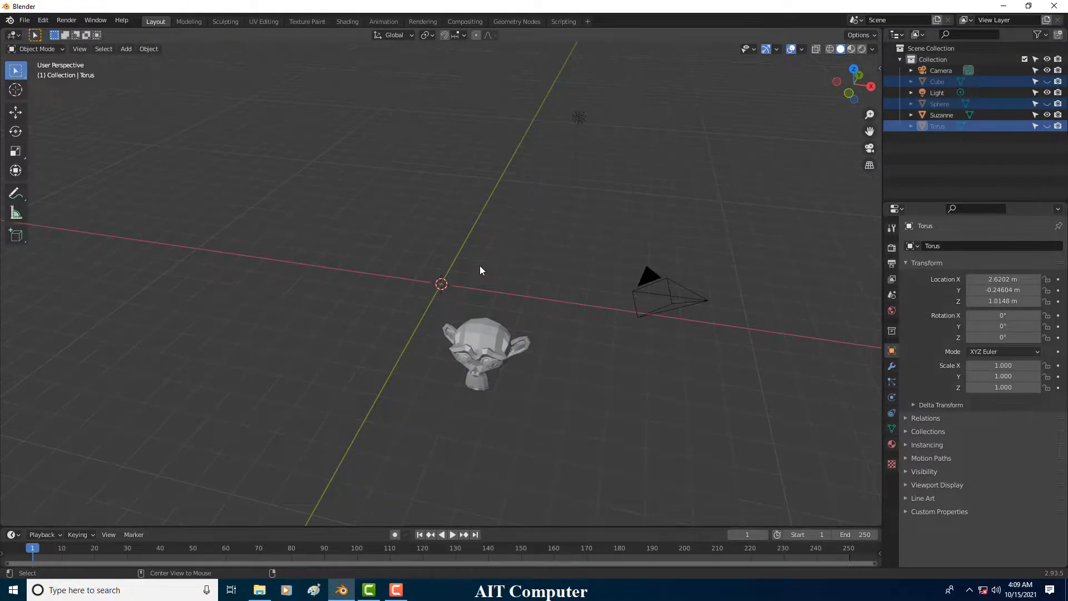
Step: Reveal all the hidden objects in the viewport and clear the selection
key("alt+h")
left_click(398, 332)
left_click(456, 286)
left_click(553, 349)
left_click(425, 288)
left_click(496, 286)
left_click(447, 288)
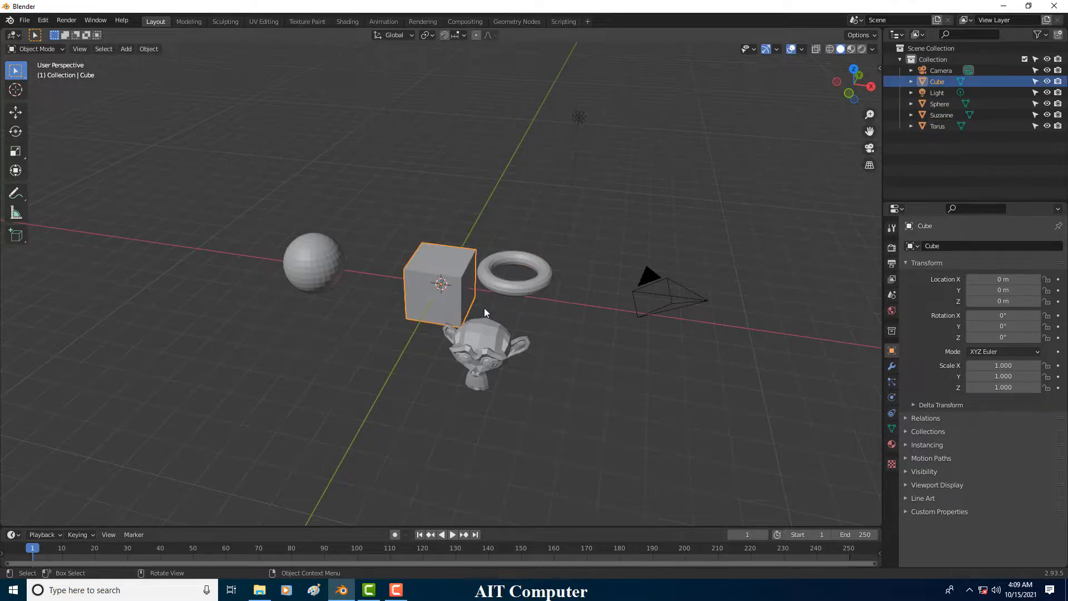
left_click(465, 291)
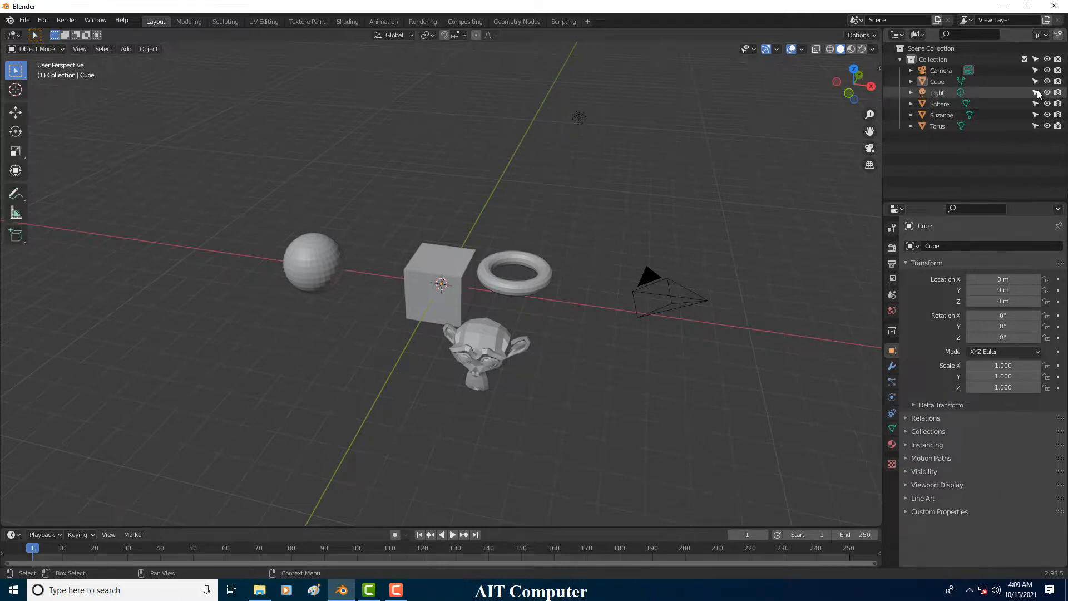
left_click(486, 289)
left_click(543, 305)
left_click(468, 287)
left_click(489, 289)
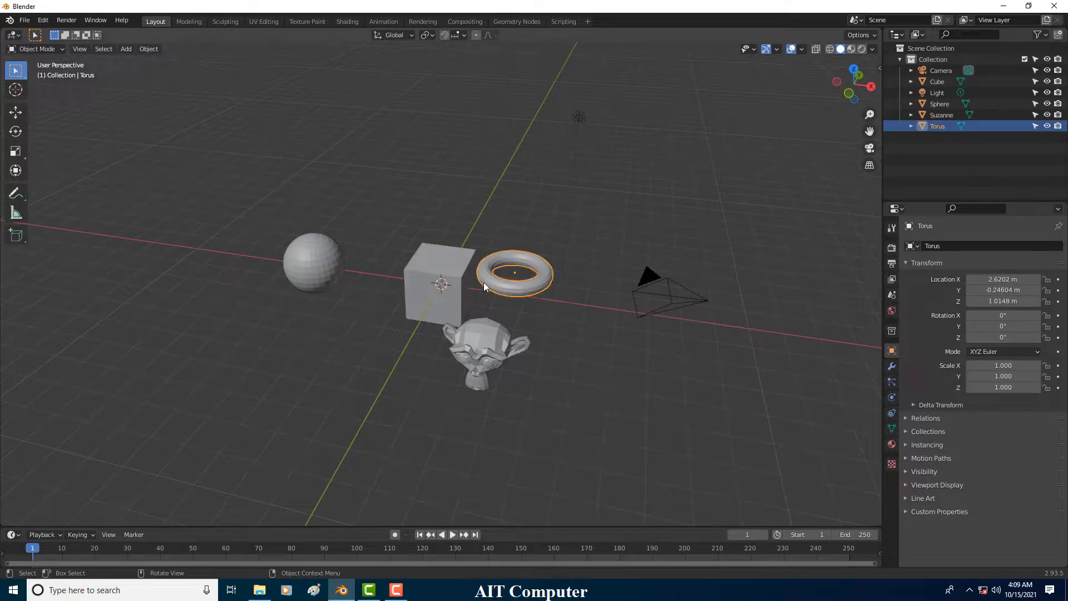
Step: Box-select the cube, sphere, torus, monkey and light together, and clear the selection
middle_click_drag(575, 281, 603, 279)
left_click_drag(279, 165, 661, 390)
left_click(551, 155)
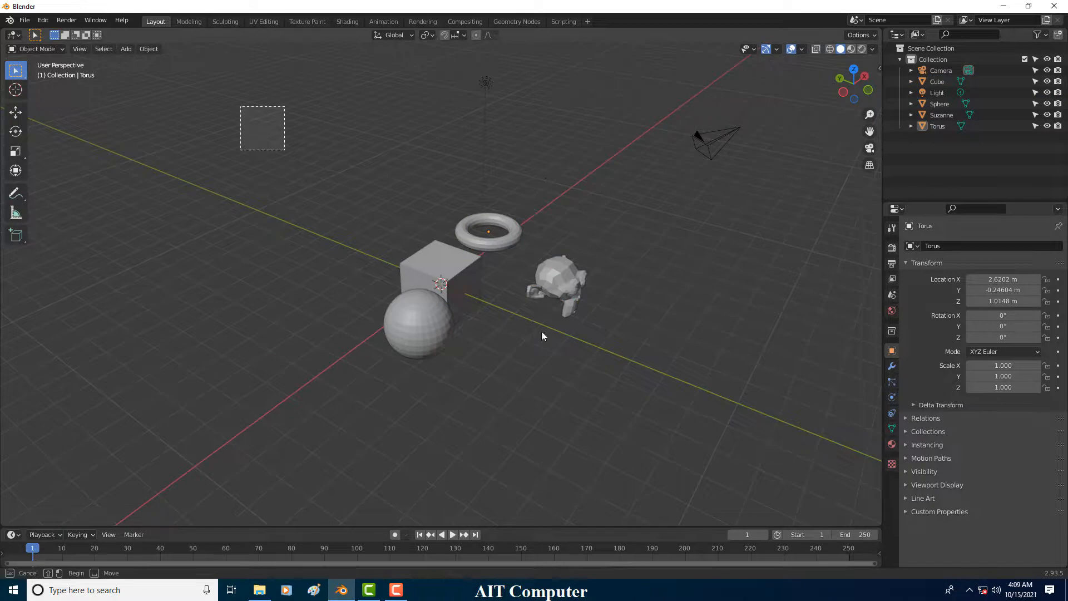
left_click_drag(241, 105, 664, 419)
left_click_drag(290, 180, 647, 390)
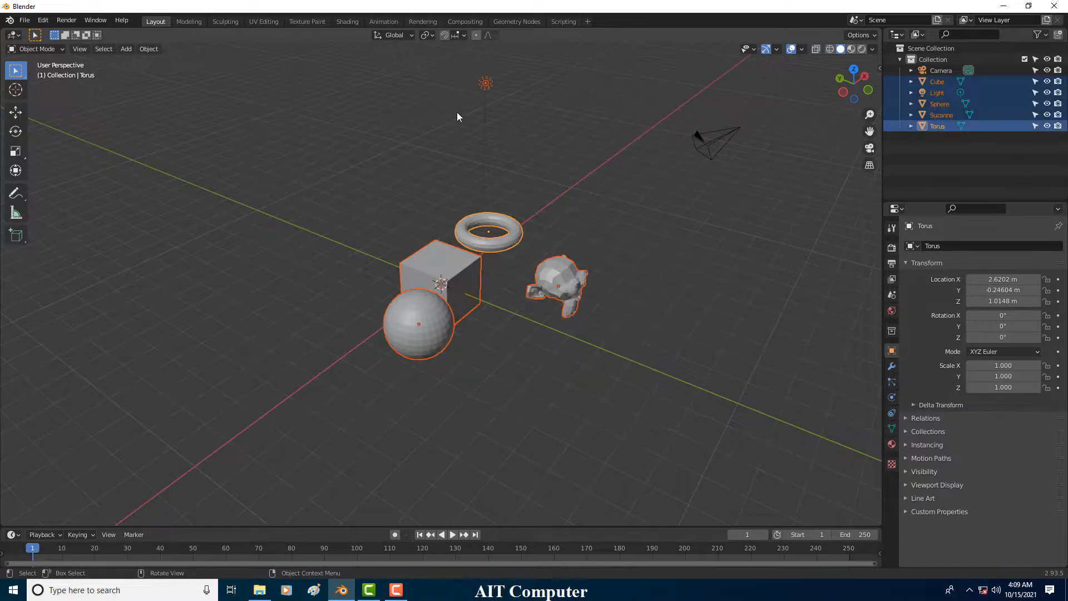
left_click(603, 301)
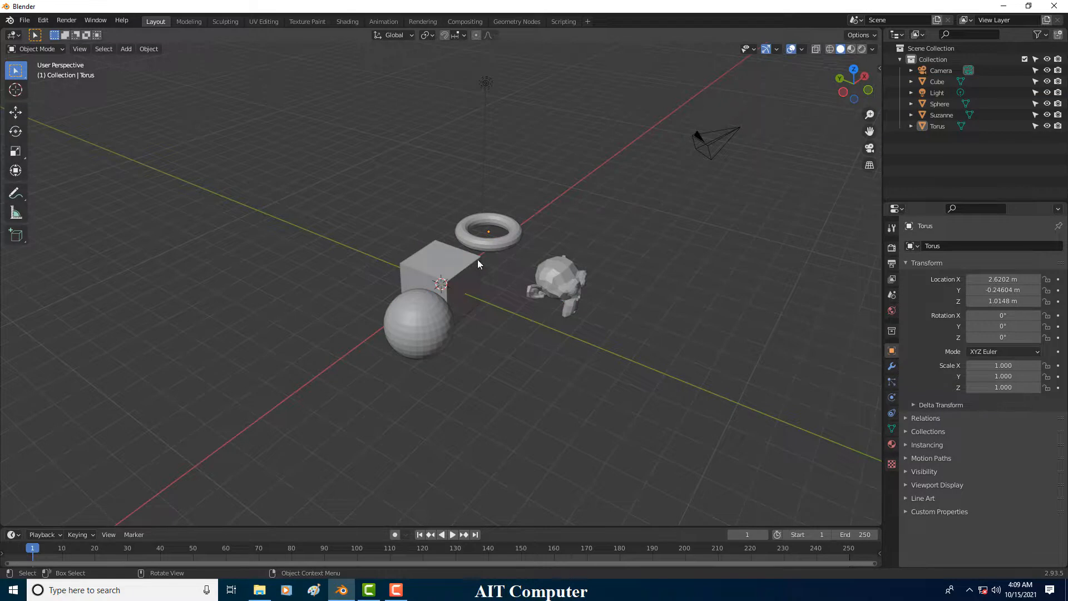
Step: Select all objects of type Mesh and move them into a new collection named "meshe"
left_click(102, 49)
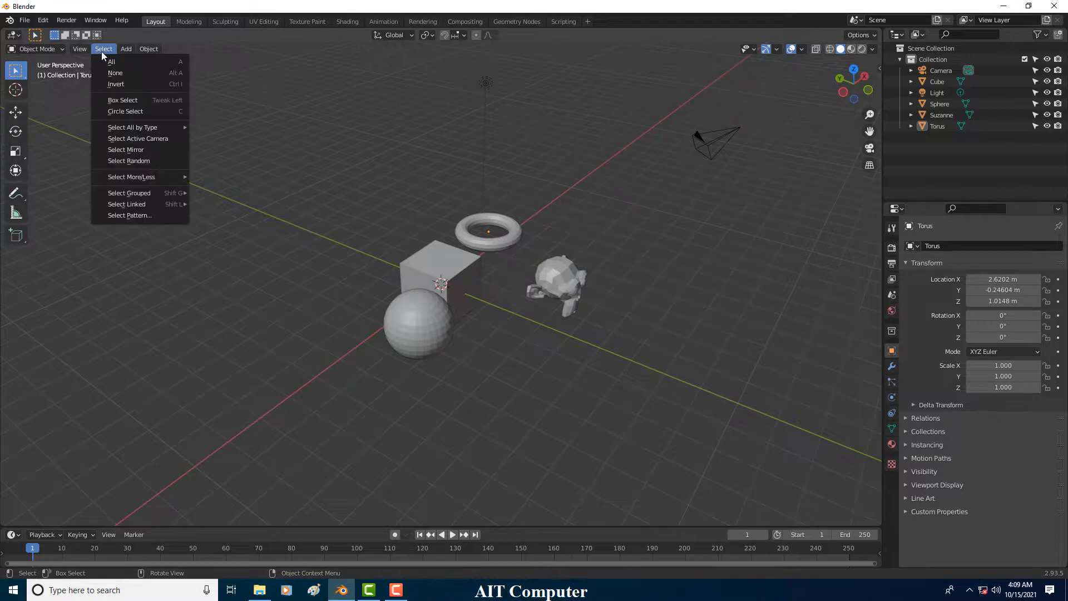
mouse_move(146, 129)
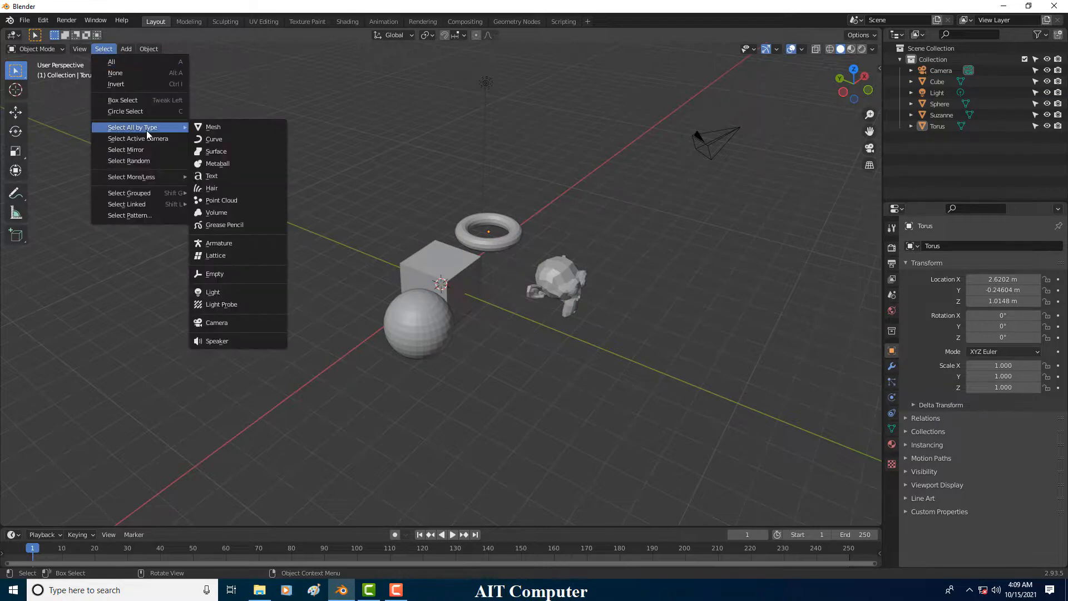
left_click(207, 131)
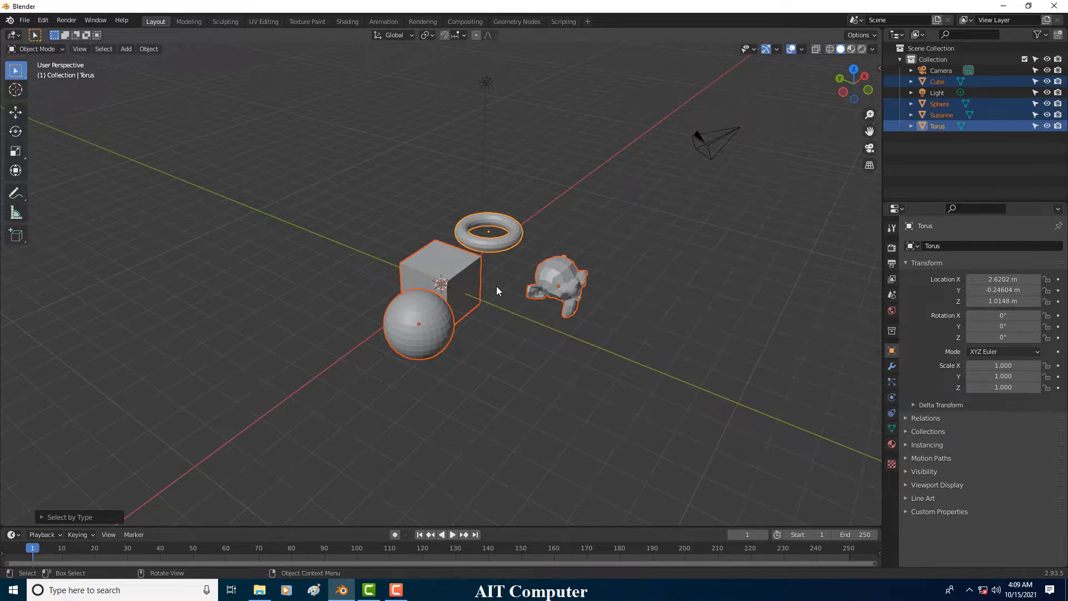
key("m")
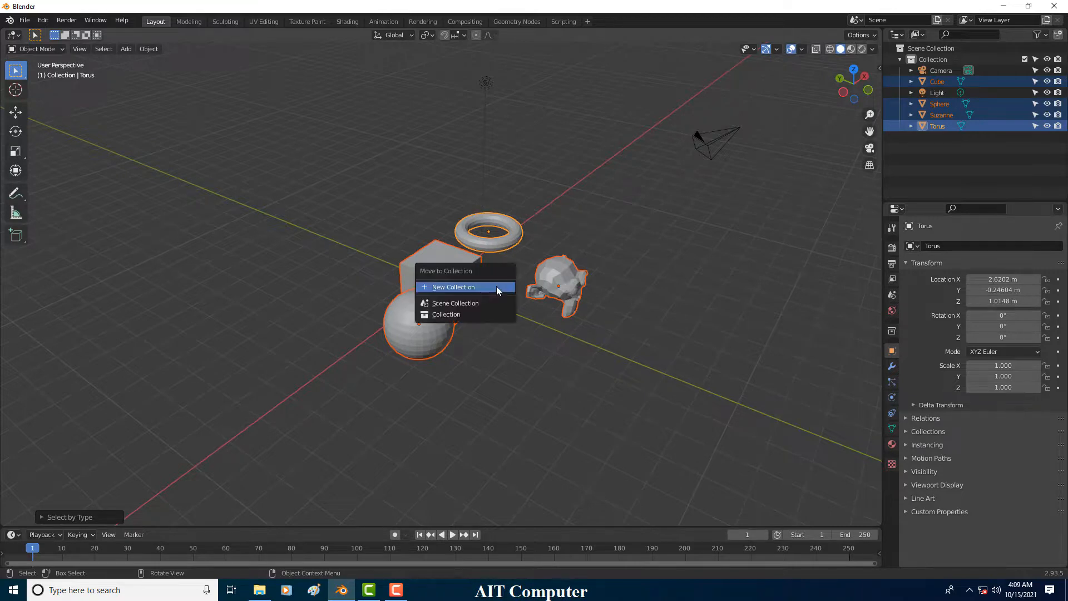
left_click(466, 287)
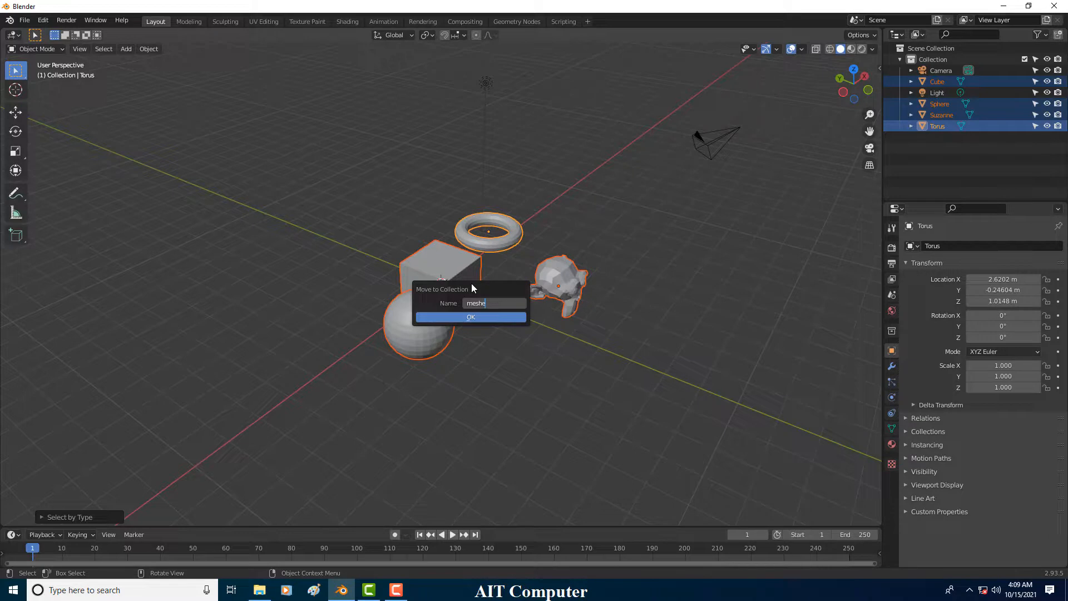
left_click(489, 321)
Step: Make the "meshe" collection active and add a new camera to it
left_click(921, 92)
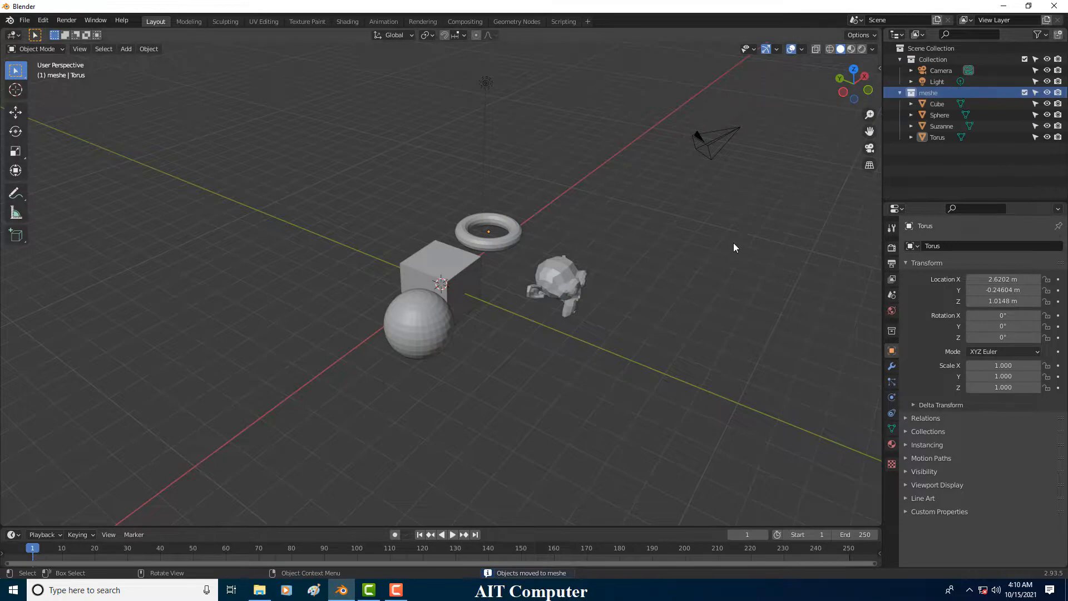
middle_click_drag(691, 205, 656, 221)
key("shift+a")
mouse_move(575, 266)
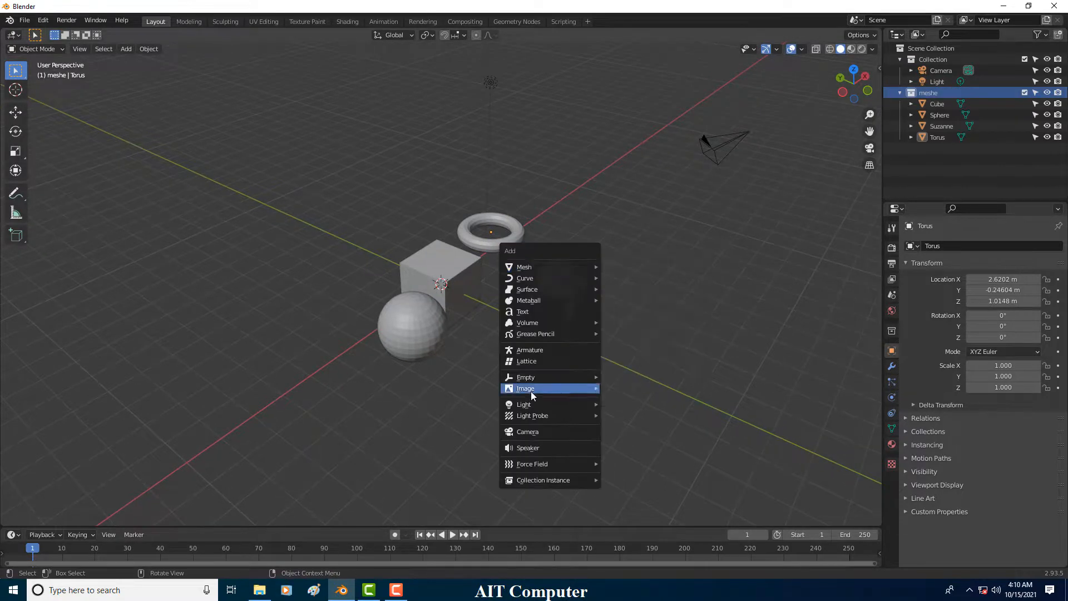
left_click(540, 433)
scroll(486, 396, "down", 2)
scroll(490, 393, "up", 3)
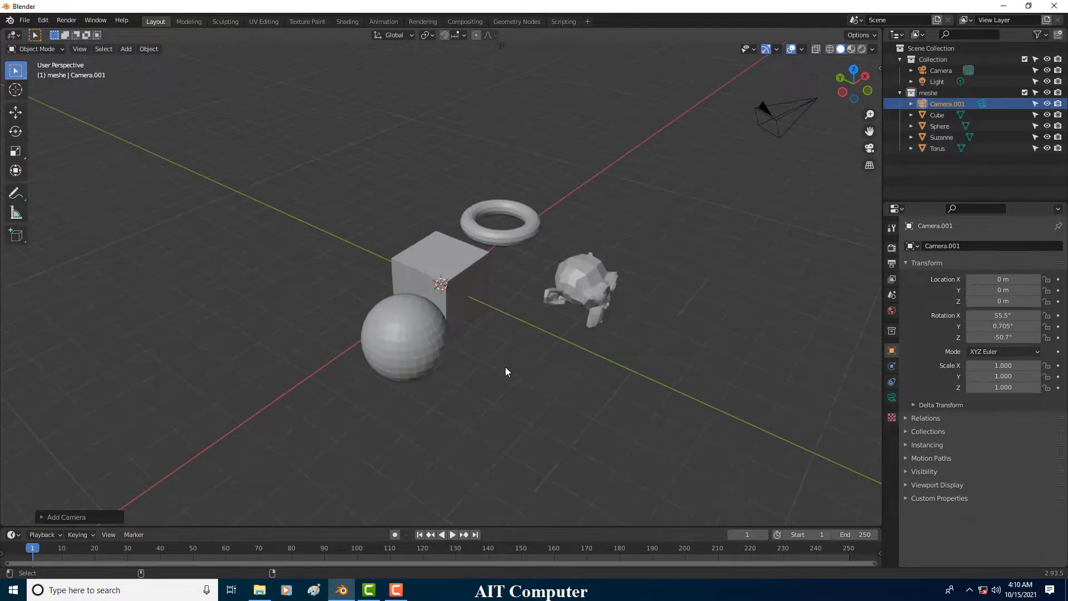
Step: Move the new camera out of the cube and place it beside the sphere on the far side from the cube
middle_click_drag(506, 368, 489, 296)
key("KP_0")
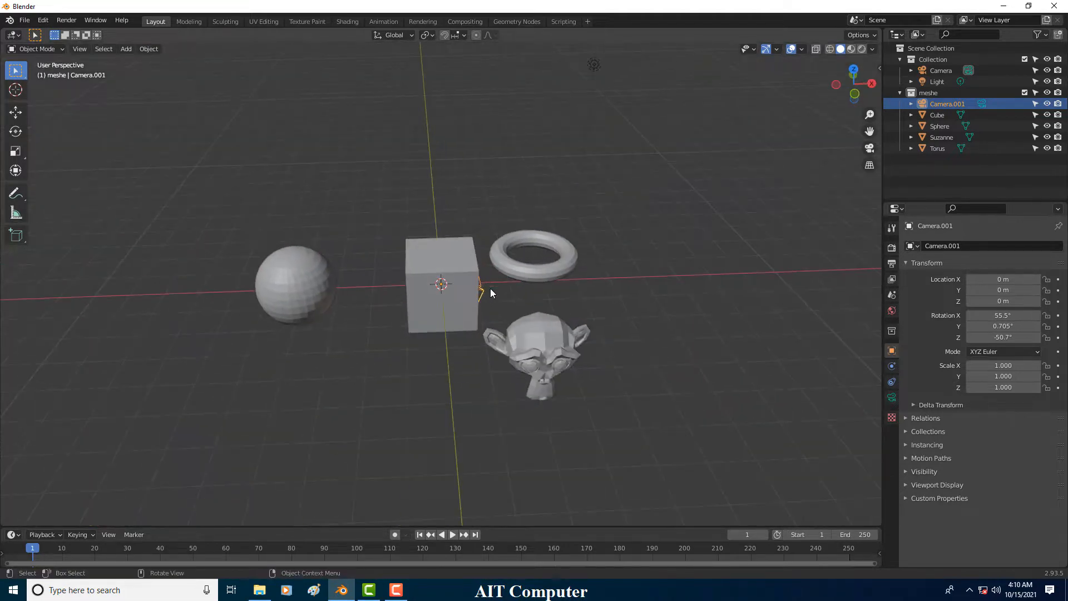
key("g")
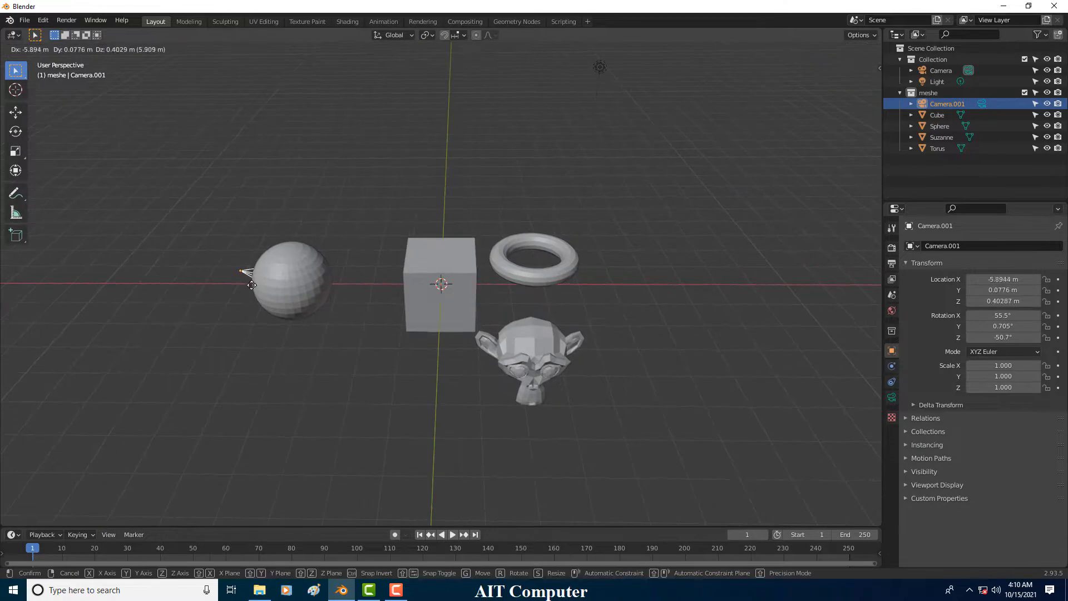
left_click(305, 282)
middle_click_drag(304, 282, 429, 299)
scroll(420, 270, "down", 4)
key("g")
left_click(597, 252)
middle_click_drag(519, 302, 503, 336)
key("g")
left_click(476, 326)
Step: Duplicate the light, place the copy at about X -4.6 m, Y 5.8 m, Z 3.1 m, and clear the selection
left_click(480, 174)
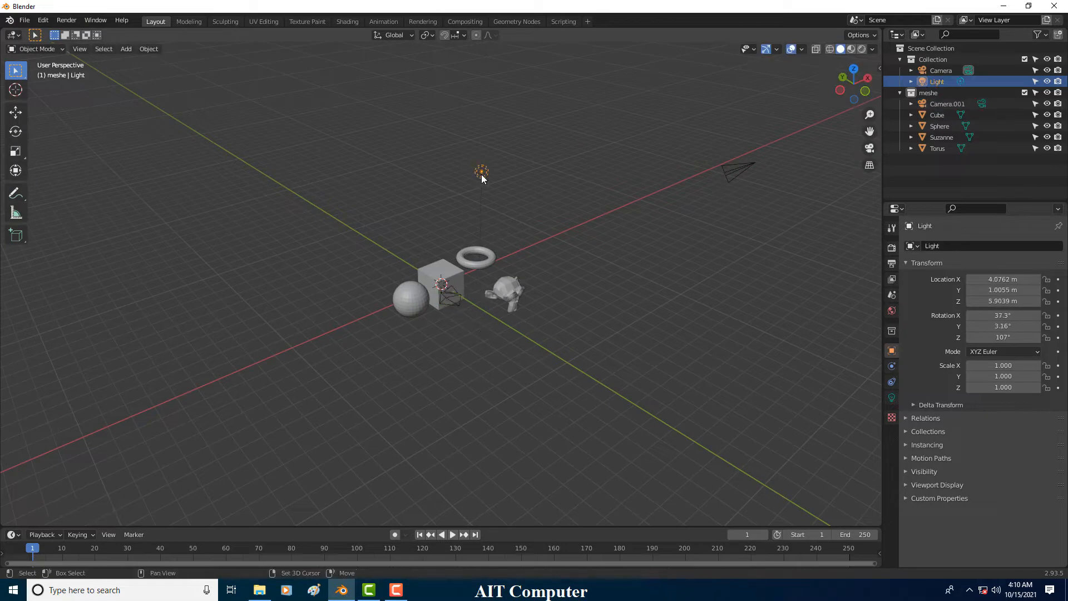
key("shift+d")
left_click(323, 231)
middle_click_drag(394, 231, 404, 240)
left_click(450, 224)
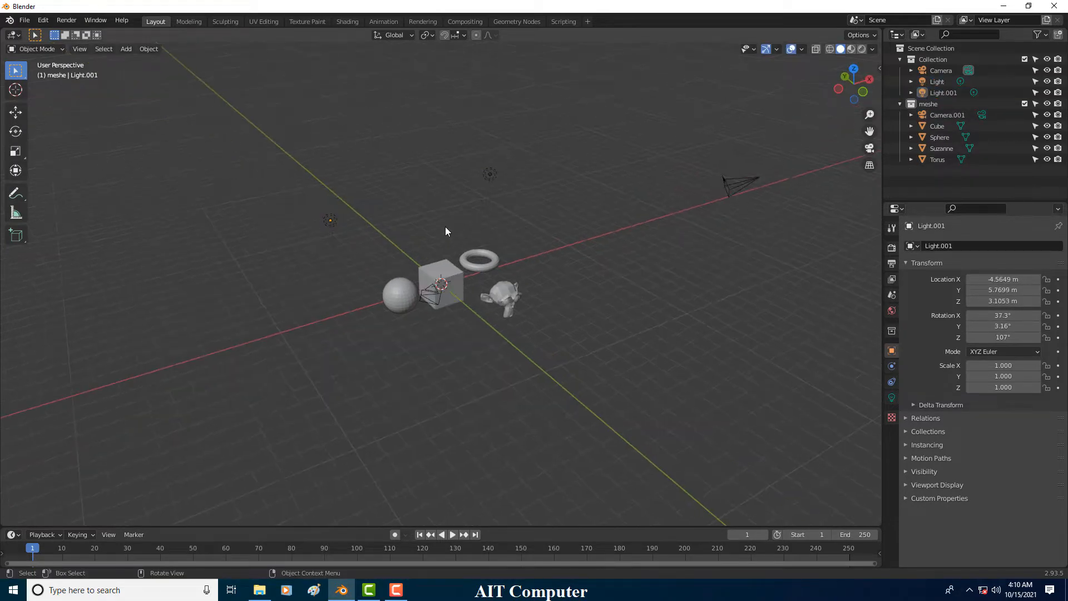
Step: Select both lights and move them into a new collection named "Light"
left_click_drag(276, 145, 559, 223)
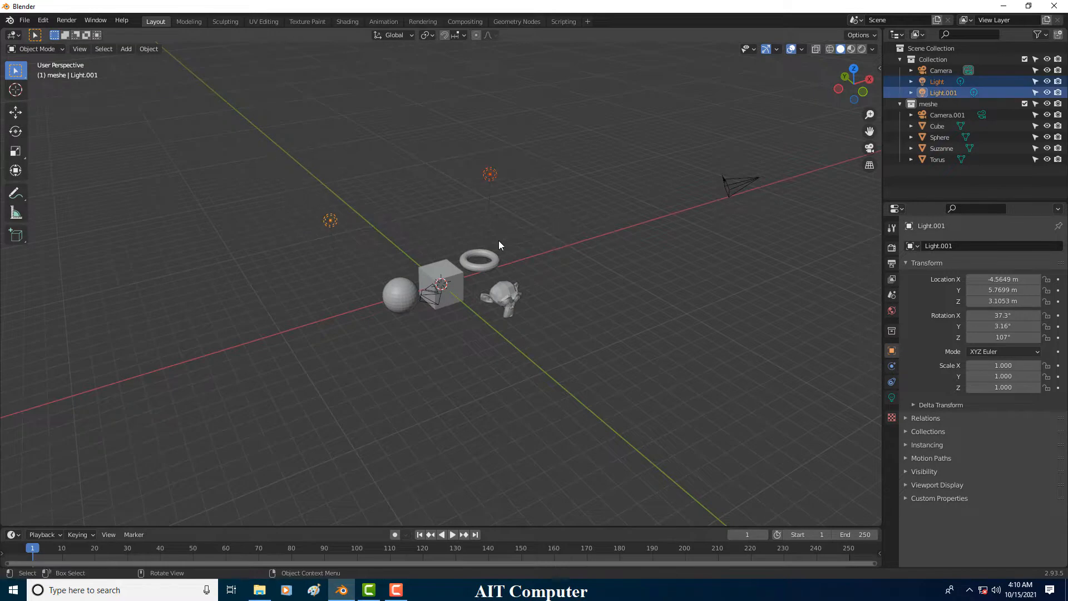
key("m")
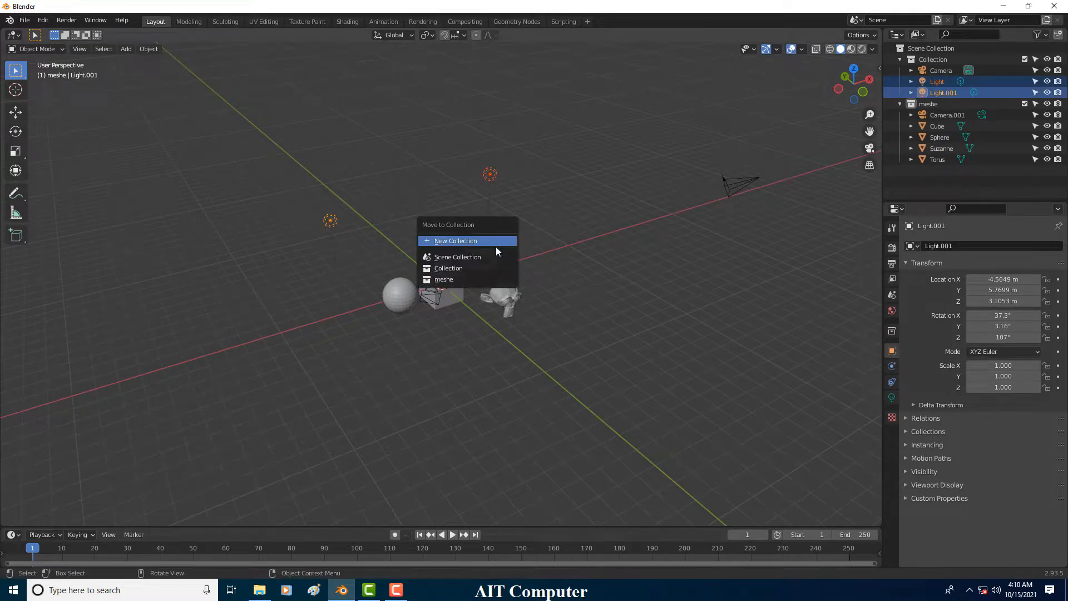
left_click(493, 244)
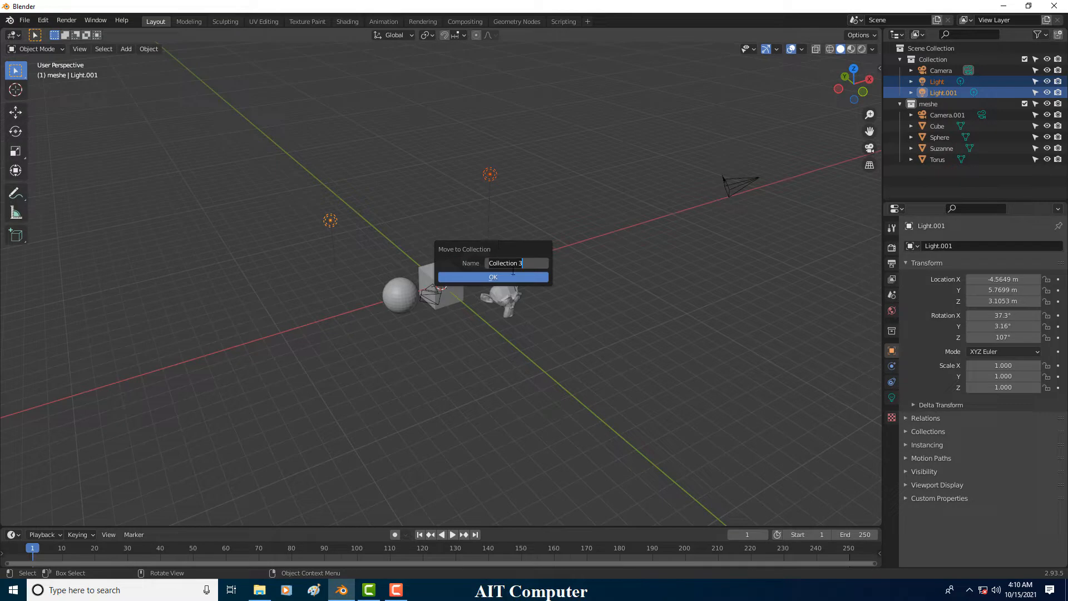
type("Light")
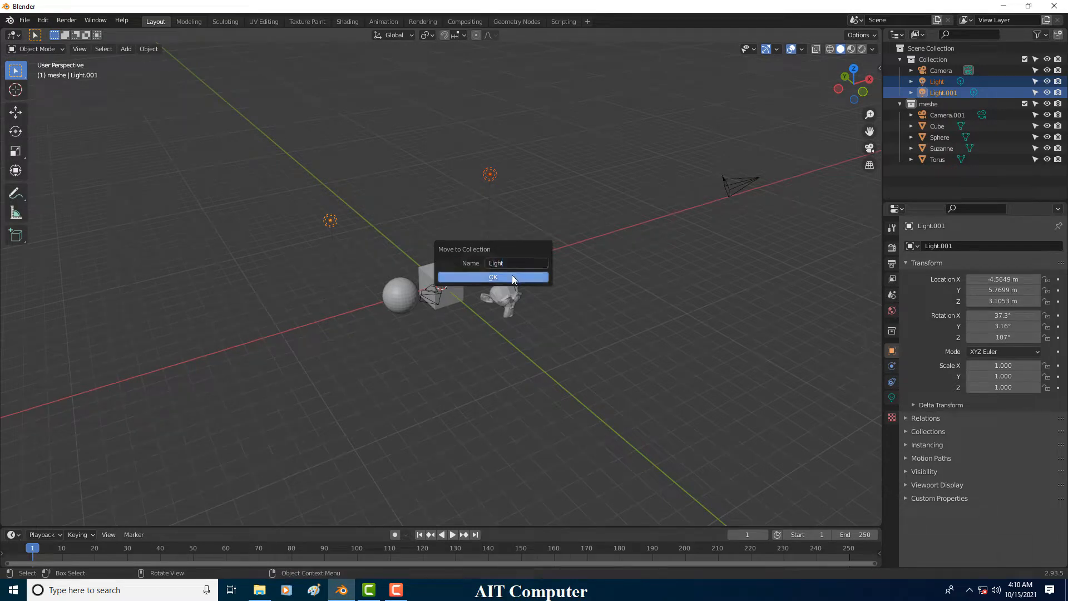
left_click(512, 276)
Step: Select both cameras and move them into a new collection named "camera"
left_click(947, 92)
left_click(743, 182, "shift")
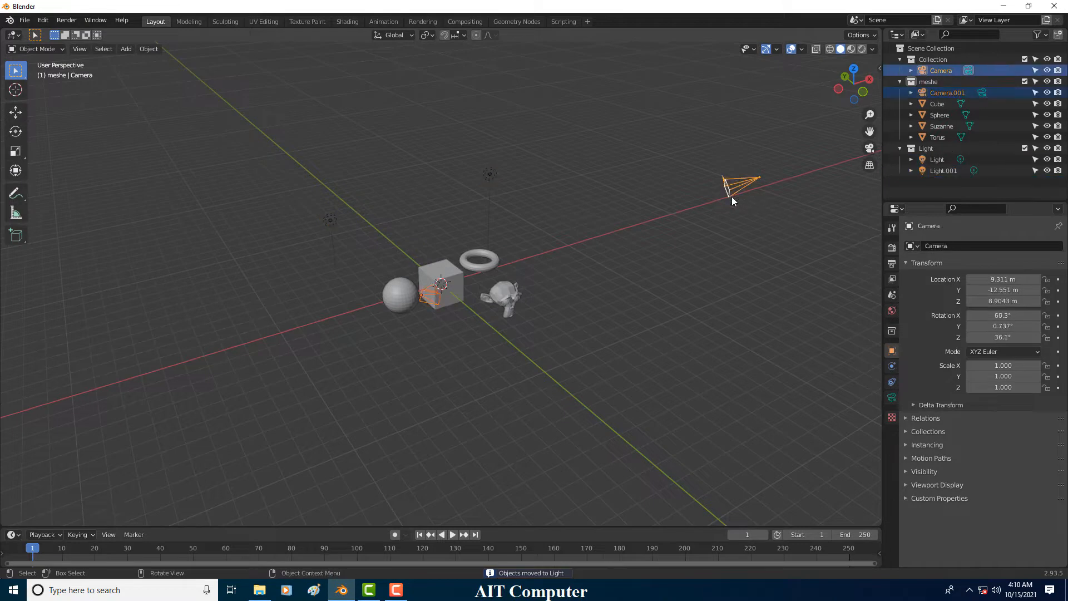
middle_click_drag(730, 195, 569, 239)
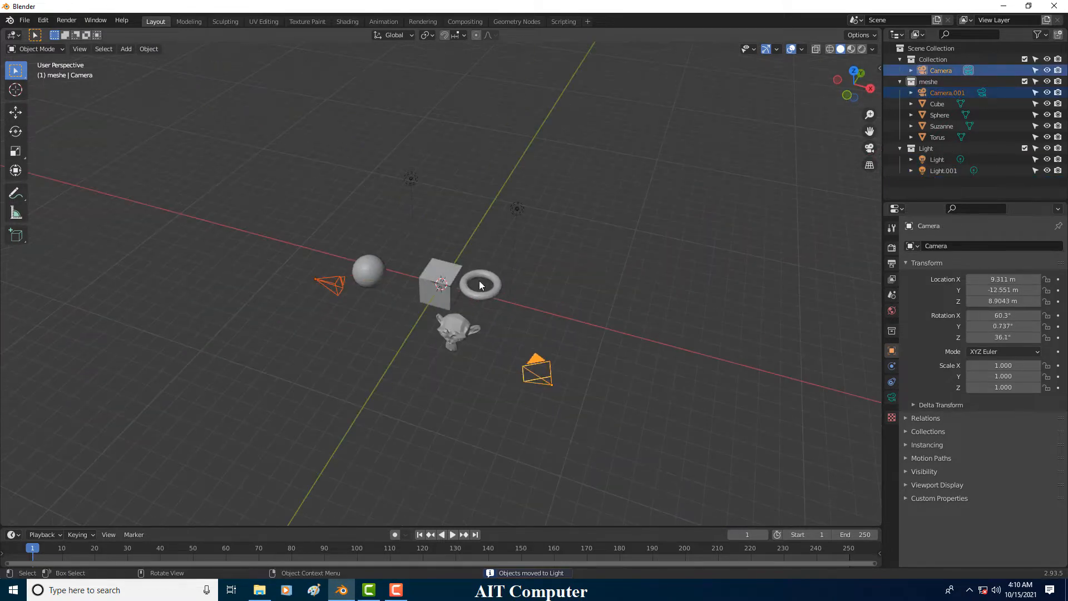
middle_click_drag(469, 282, 502, 273)
key("m")
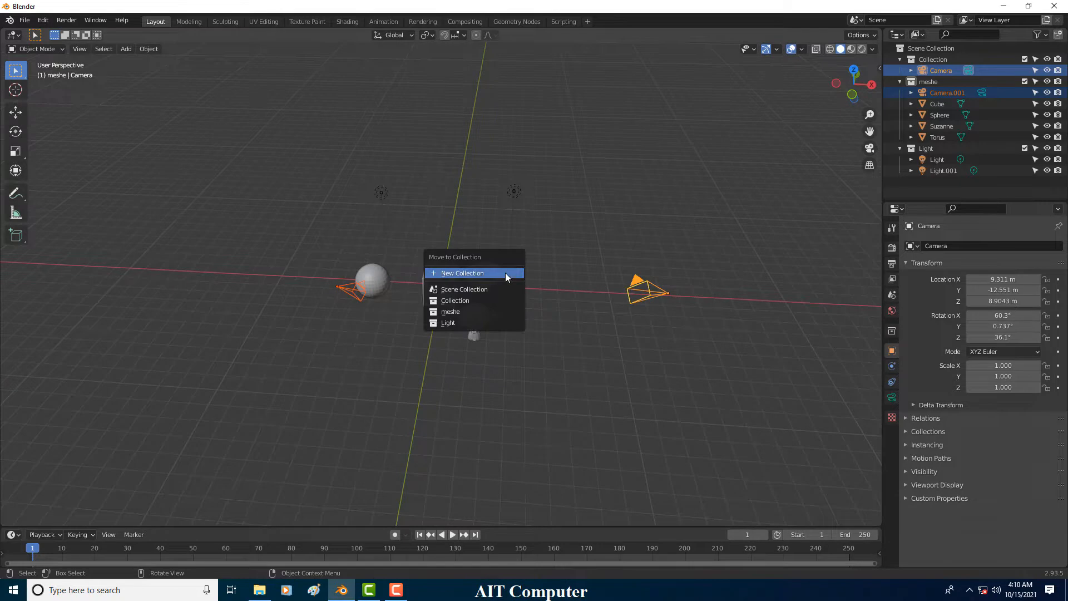
left_click(505, 273)
type("camera")
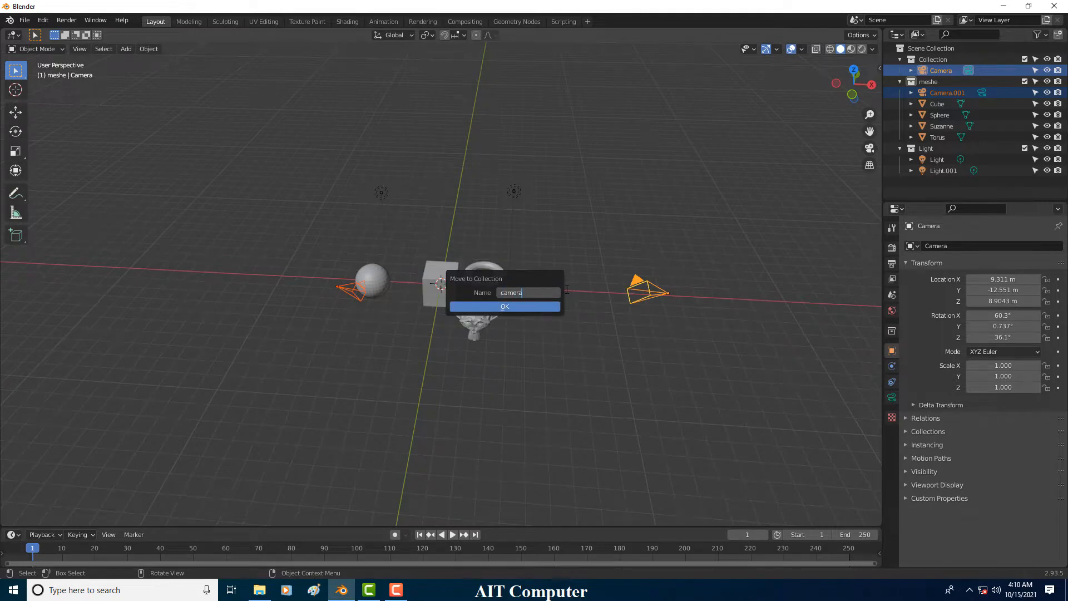
left_click(544, 305)
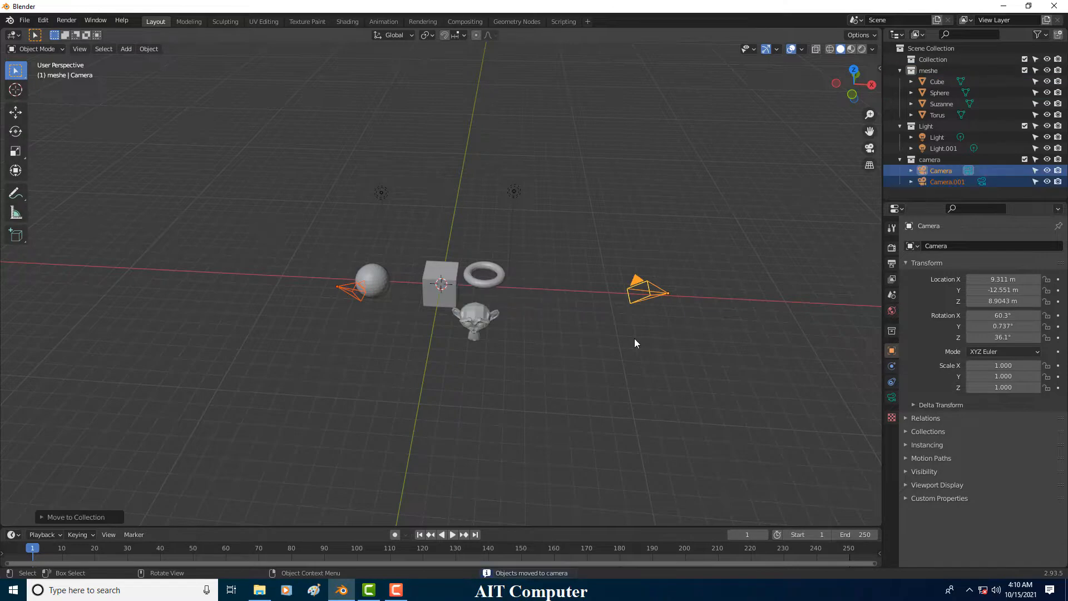
Step: Collapse the "camera", "Light" and "meshe" collections in the Outliner
left_click(906, 160)
left_click(900, 160)
left_click(900, 126)
left_click(898, 71)
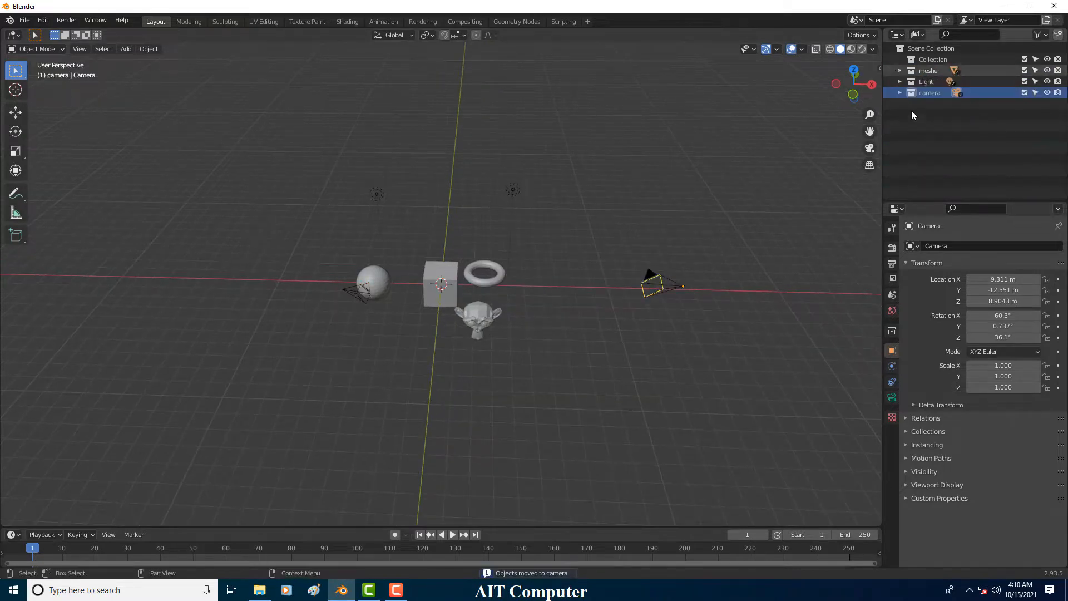
Step: Hide and show the "meshe", "Light" and "camera" collections in the viewport one after another
left_click(934, 71)
left_click(1047, 70)
left_click(1047, 70)
left_click(1047, 70)
left_click(1046, 70)
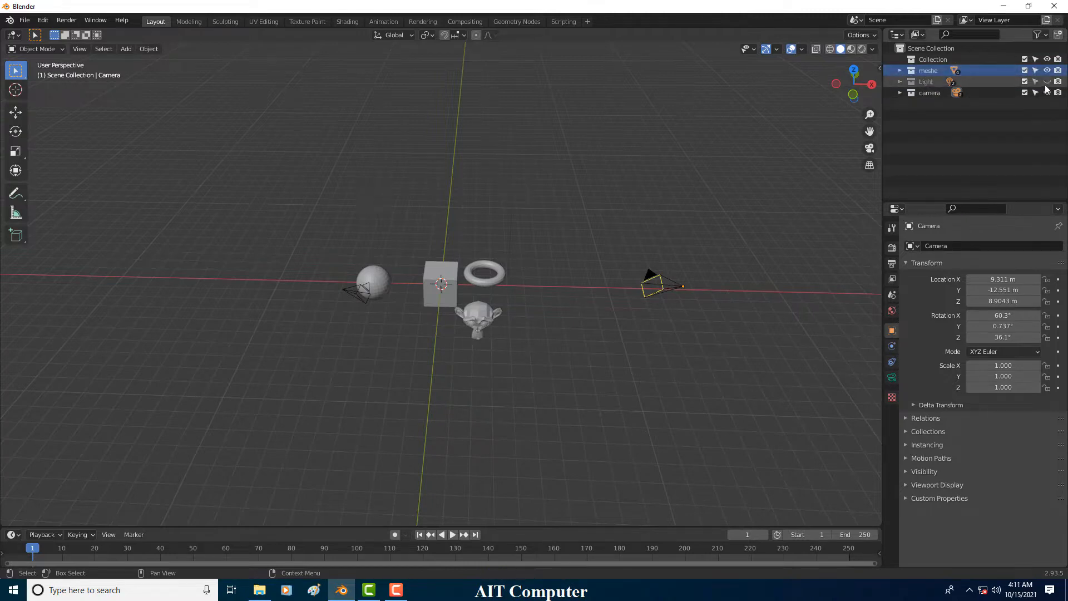
left_click(1047, 92)
left_click(1047, 92)
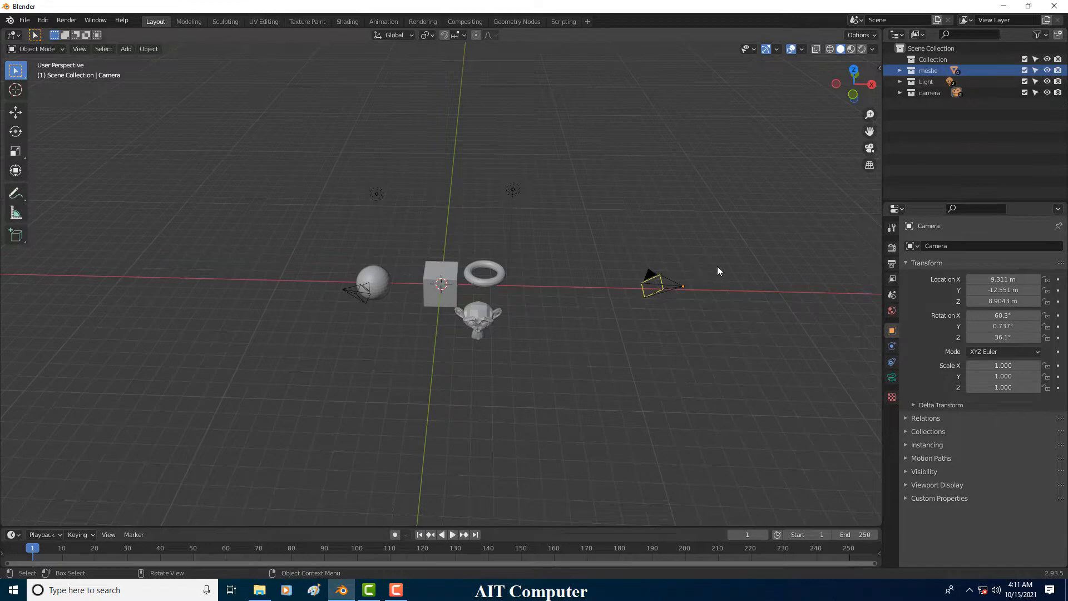
Step: Duplicate the four objects of the "meshe" collection, place the copies about 10.9 m along negative X, and clear the selection
middle_click_drag(525, 289, 523, 291)
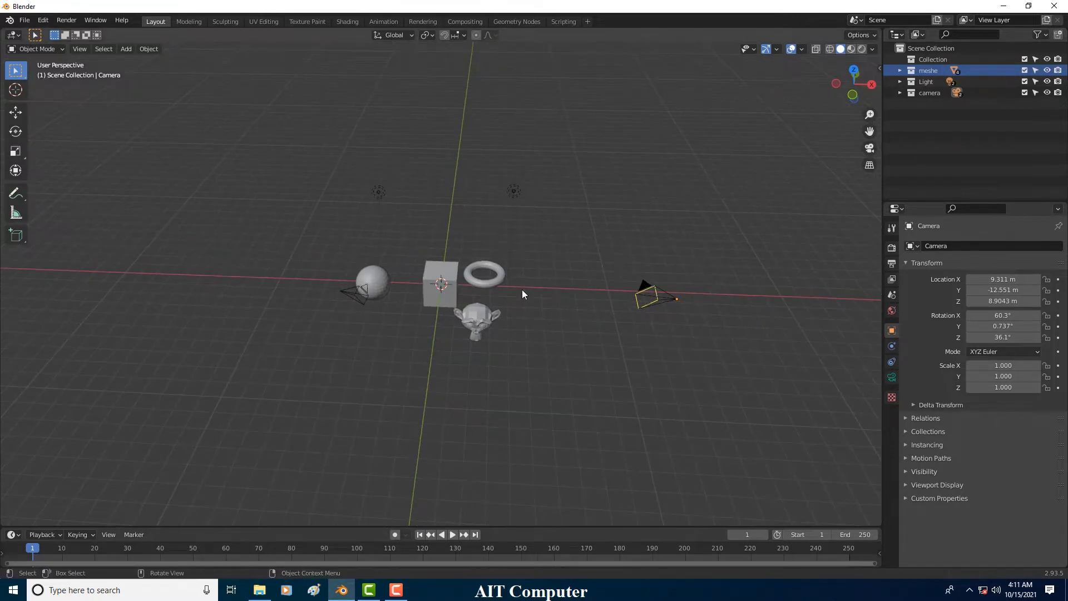
left_click(928, 70)
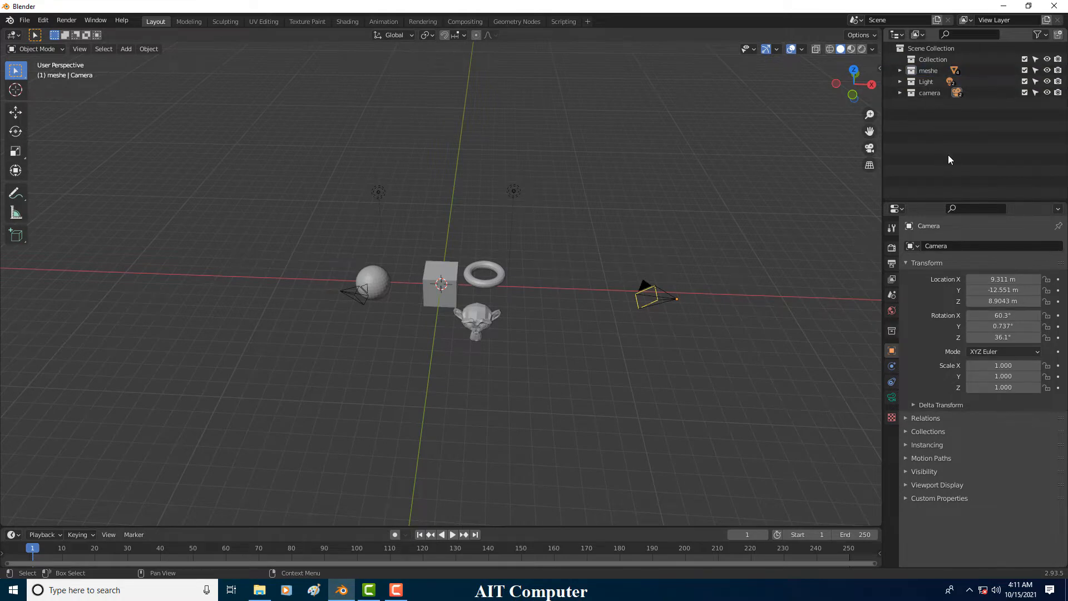
left_click(901, 71)
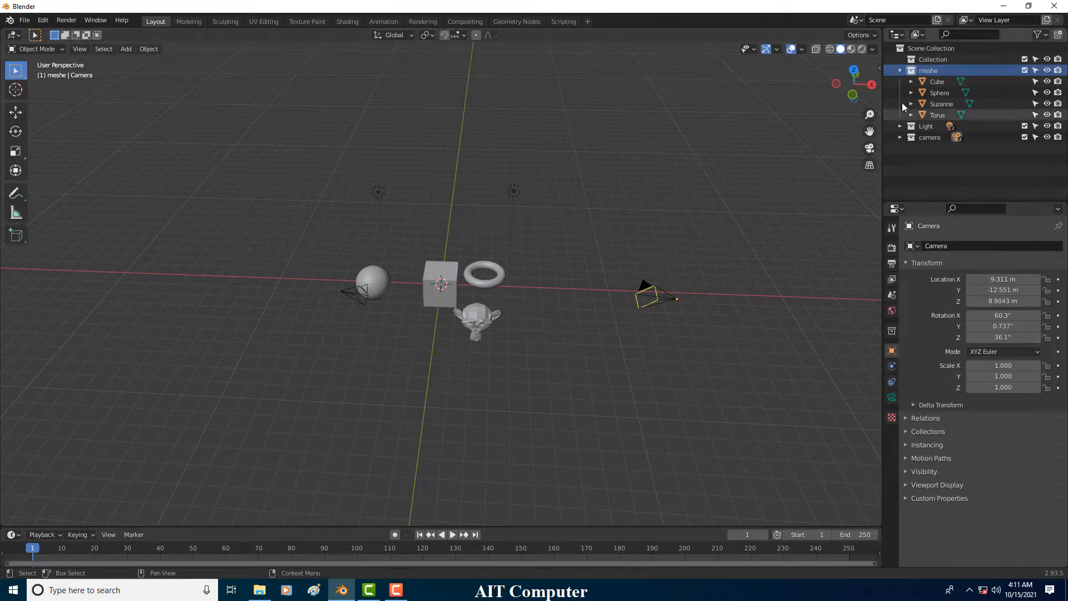
left_click(923, 81)
left_click(933, 114, "shift")
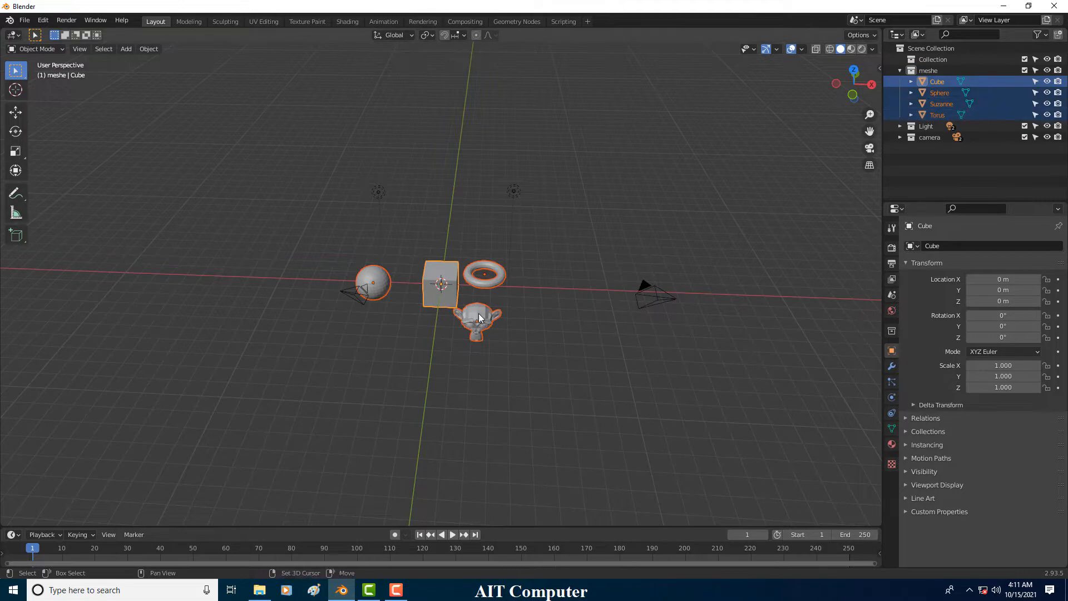
key("shift+d")
left_click(294, 307)
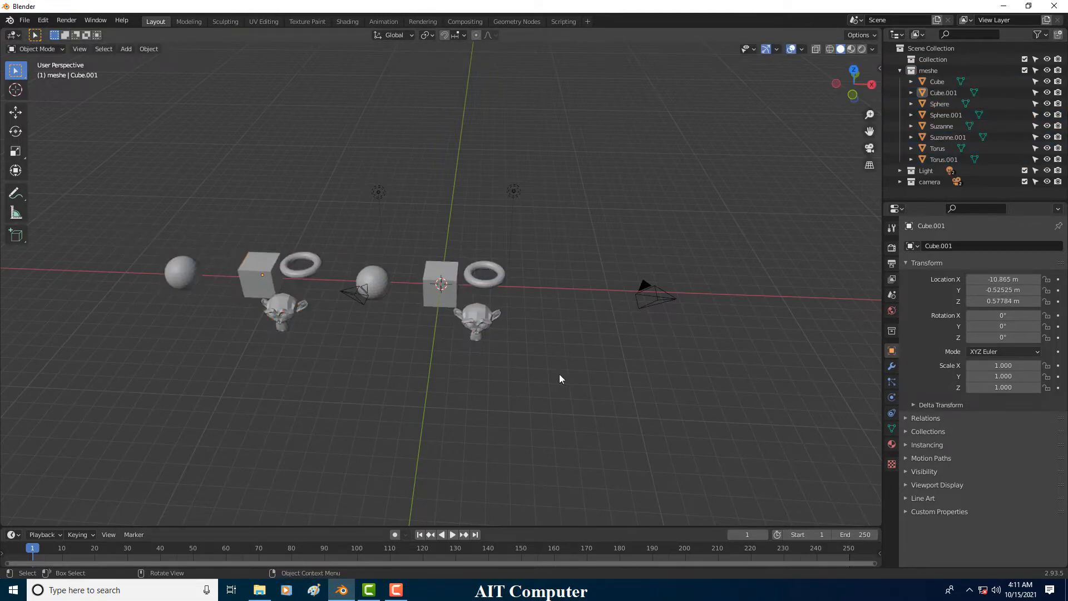
left_click(468, 295)
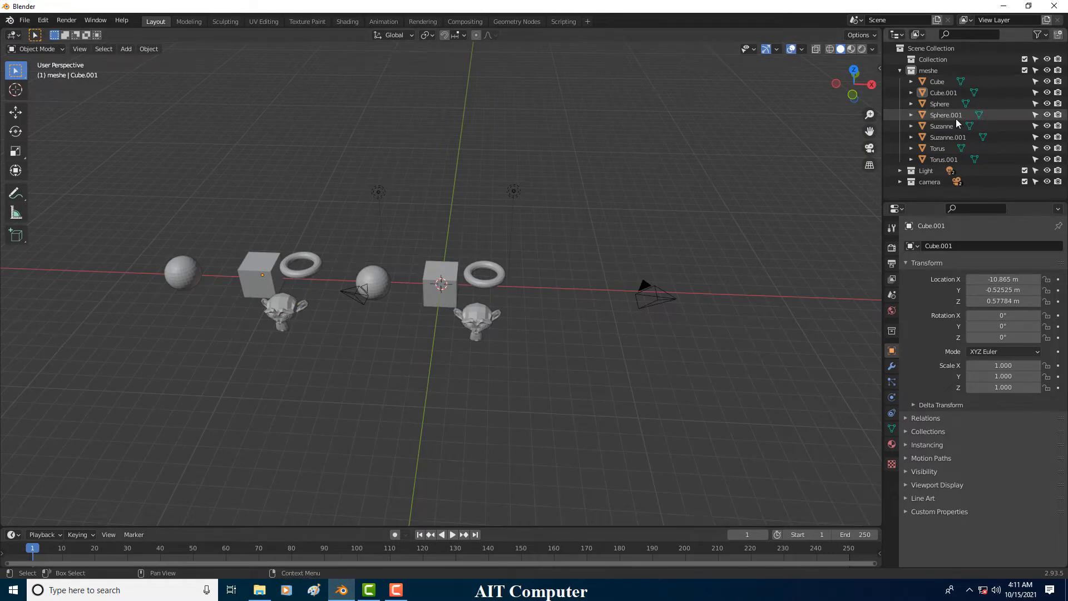
Step: Undo the duplication of the mesh objects and collapse the "meshe" collection
key("ctrl+z")
key("ctrl+z")
left_click(933, 75)
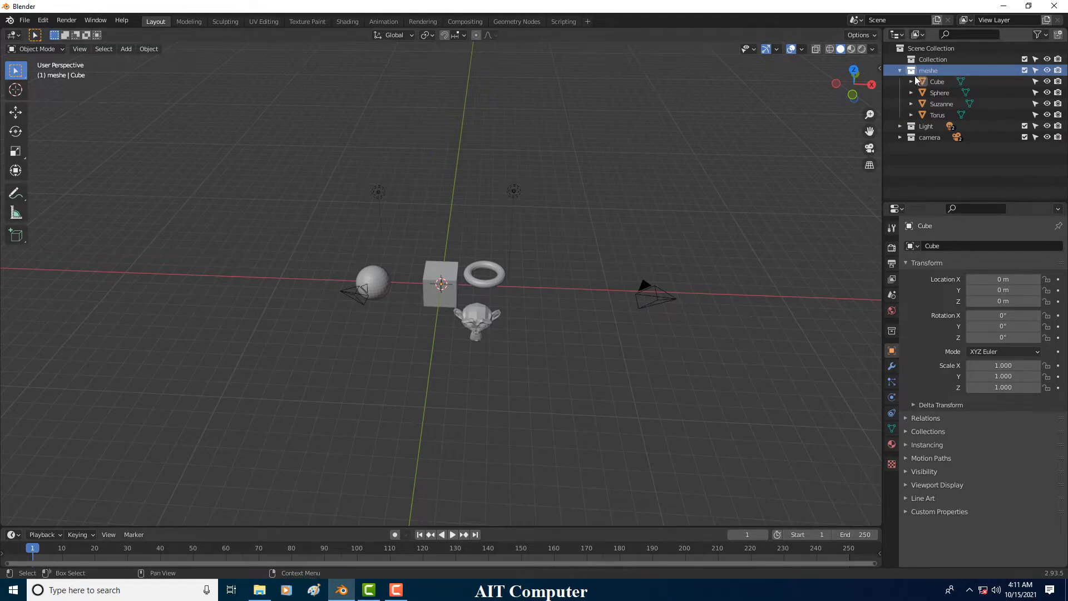
left_click(927, 82)
left_click(928, 114)
left_click(928, 73)
left_click(896, 71)
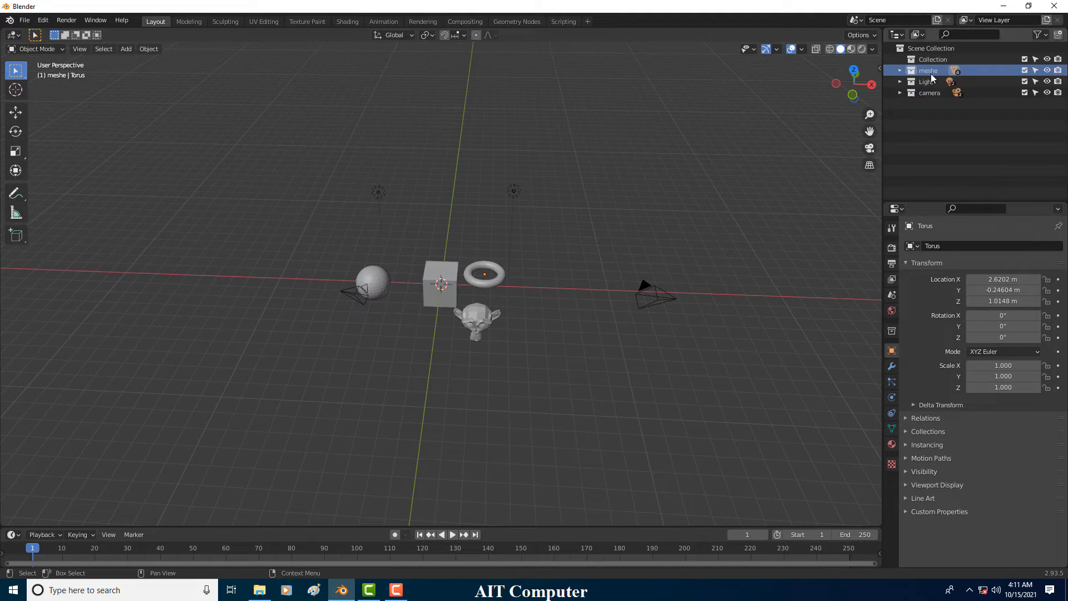
Step: Duplicate the whole "meshe" collection with its objects and collapse the copy in the Outliner
right_click(929, 73)
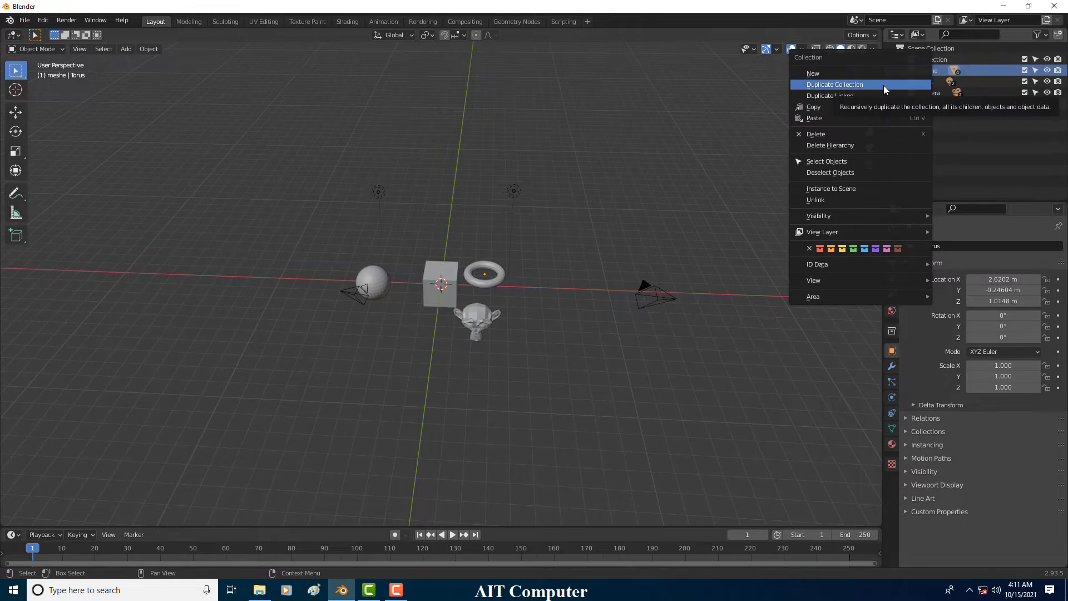
left_click(884, 85)
left_click(923, 81)
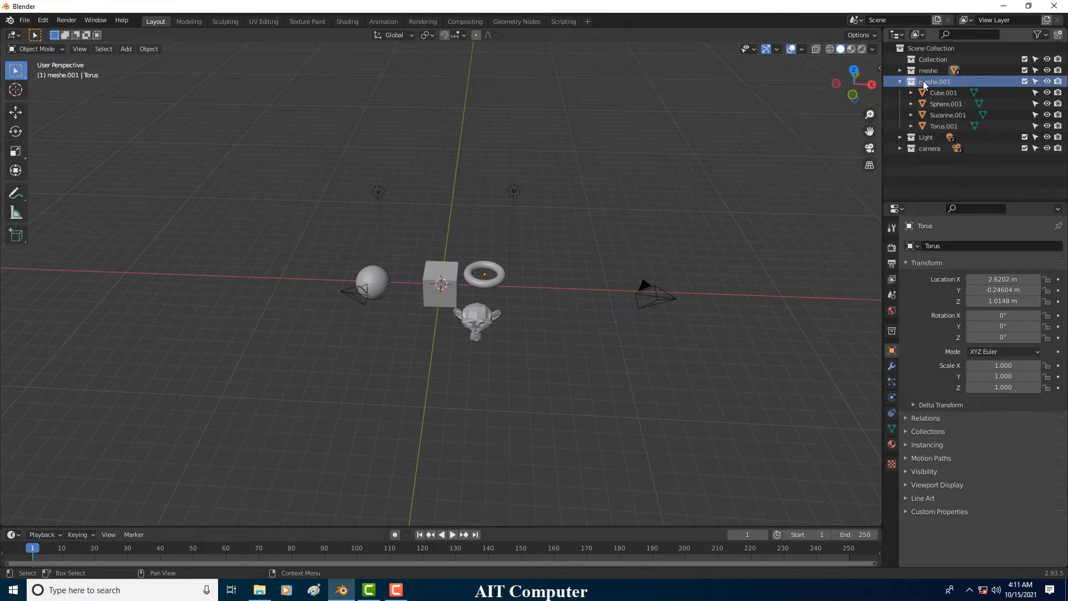
left_click(900, 81)
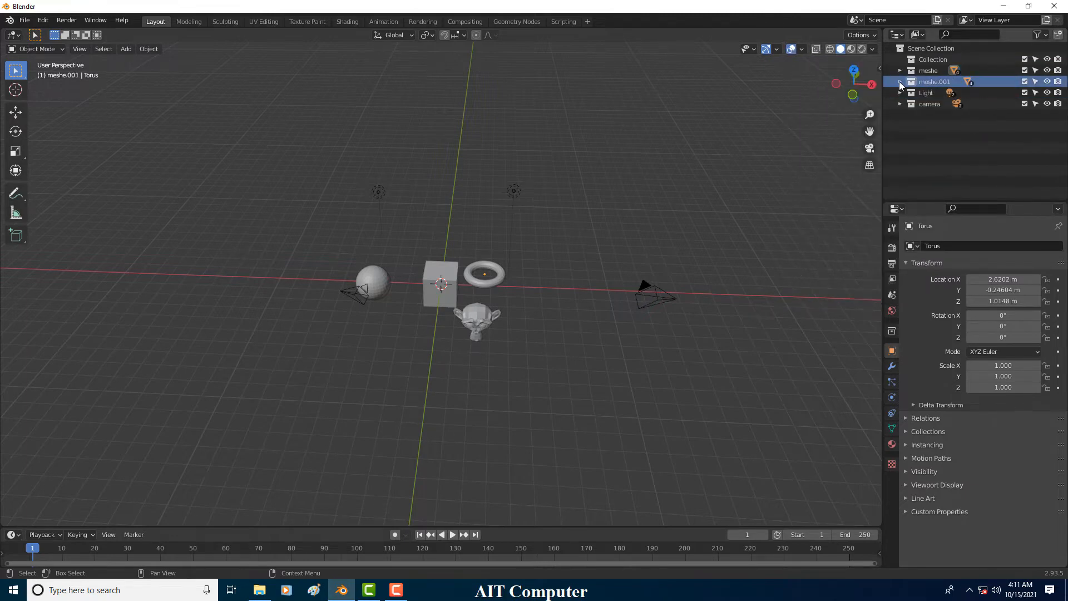
Step: Select all four objects in the "meshe.001" collection, move them about 10.5 m along negative X, and clear the selection
left_click(900, 82)
left_click(944, 93)
left_click(943, 126, "shift")
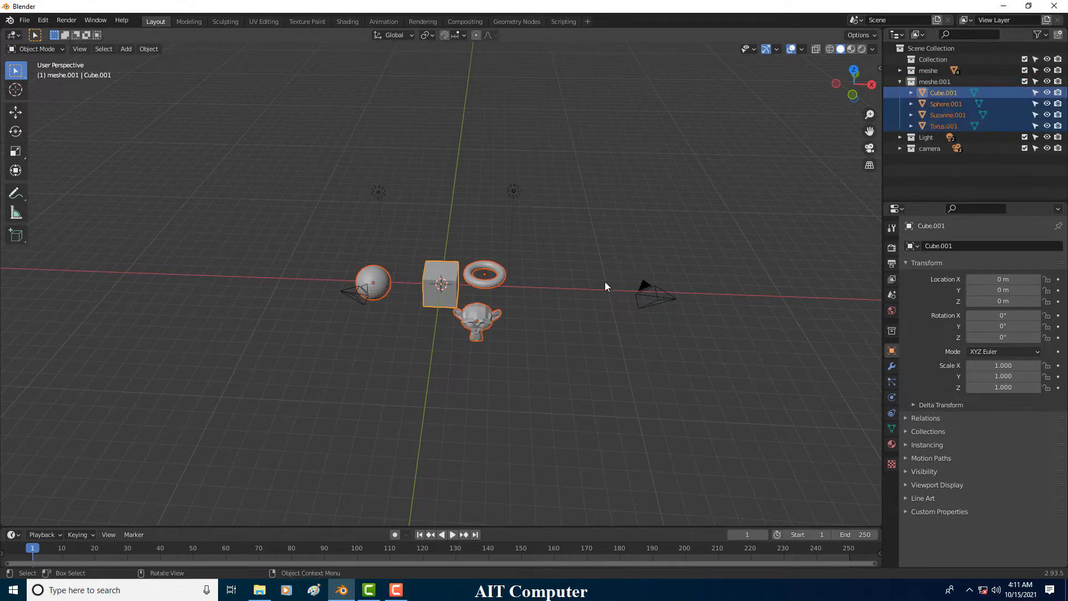
key("g")
left_click(297, 317)
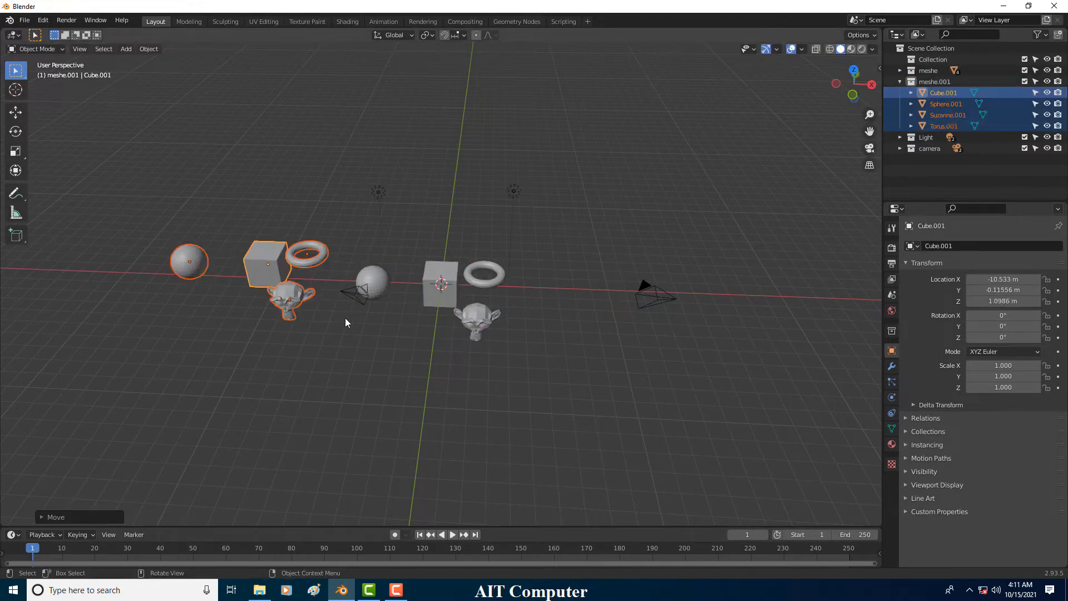
left_click(347, 295)
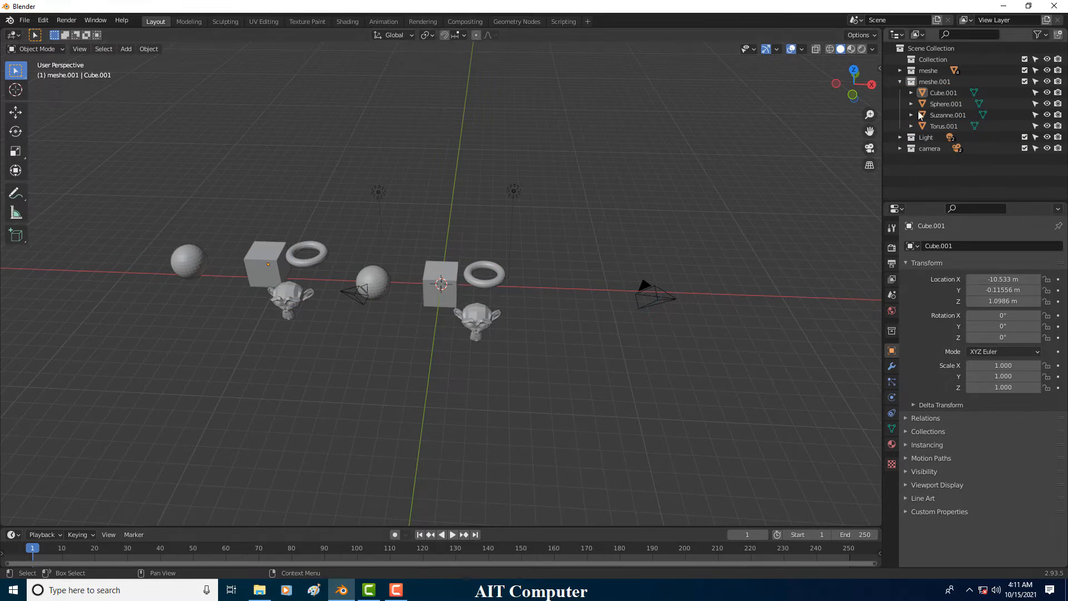
Step: Move Suzanne.001 from the "meshe.001" collection into "meshe" and collapse "meshe.001"
left_click(912, 82)
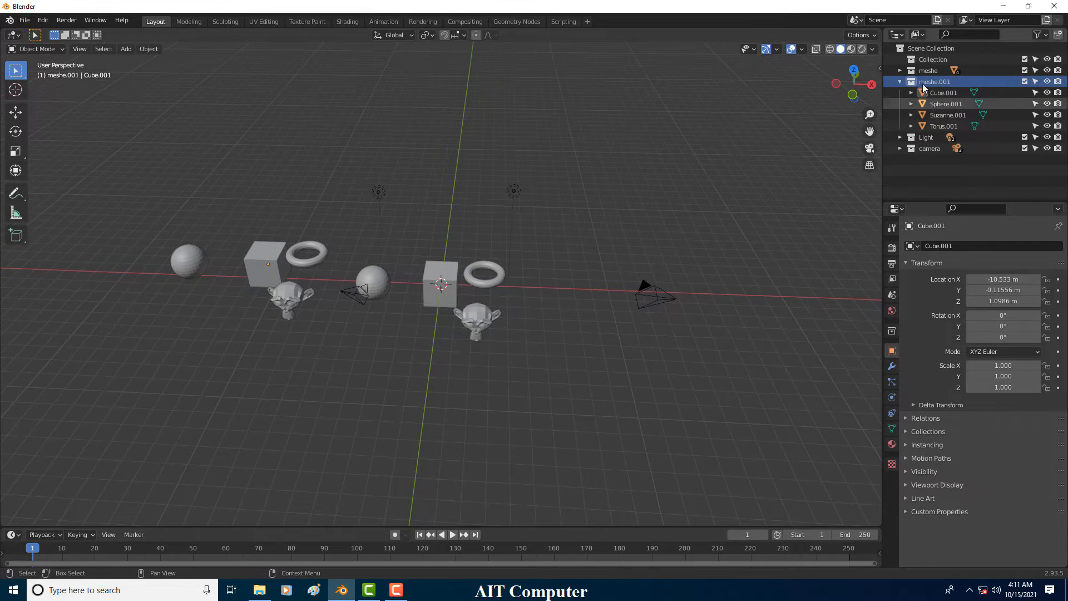
left_click(943, 127)
left_click(936, 115)
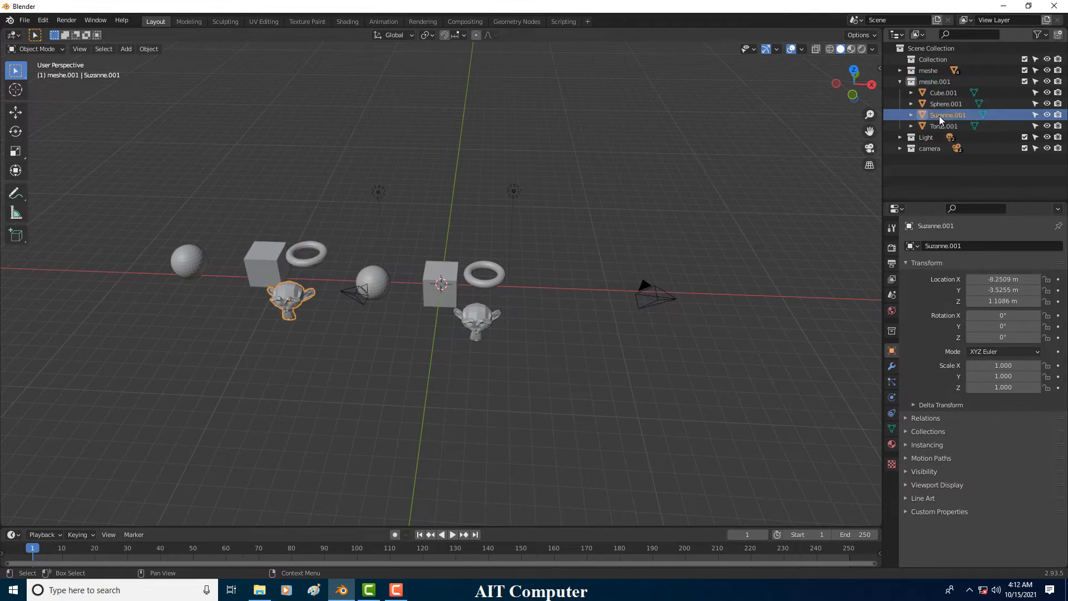
left_click_drag(939, 113, 933, 69)
left_click(900, 82)
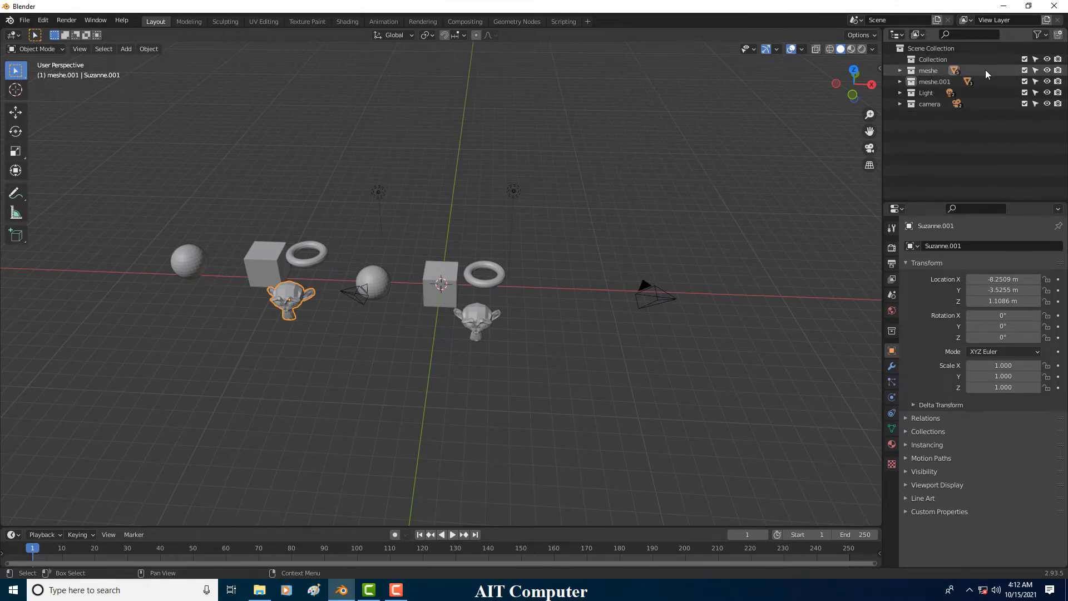
Step: Hide and show the "meshe" collection several times to check which objects belong to it
left_click(1047, 71)
left_click(1048, 71)
left_click(1047, 71)
left_click(1047, 70)
left_click(1048, 71)
left_click(1048, 71)
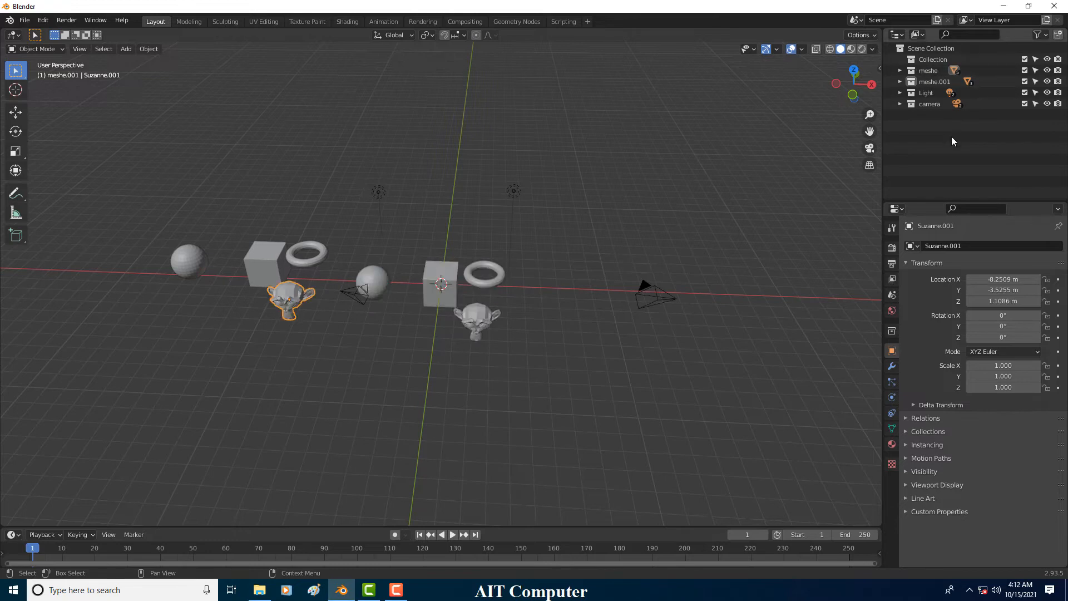